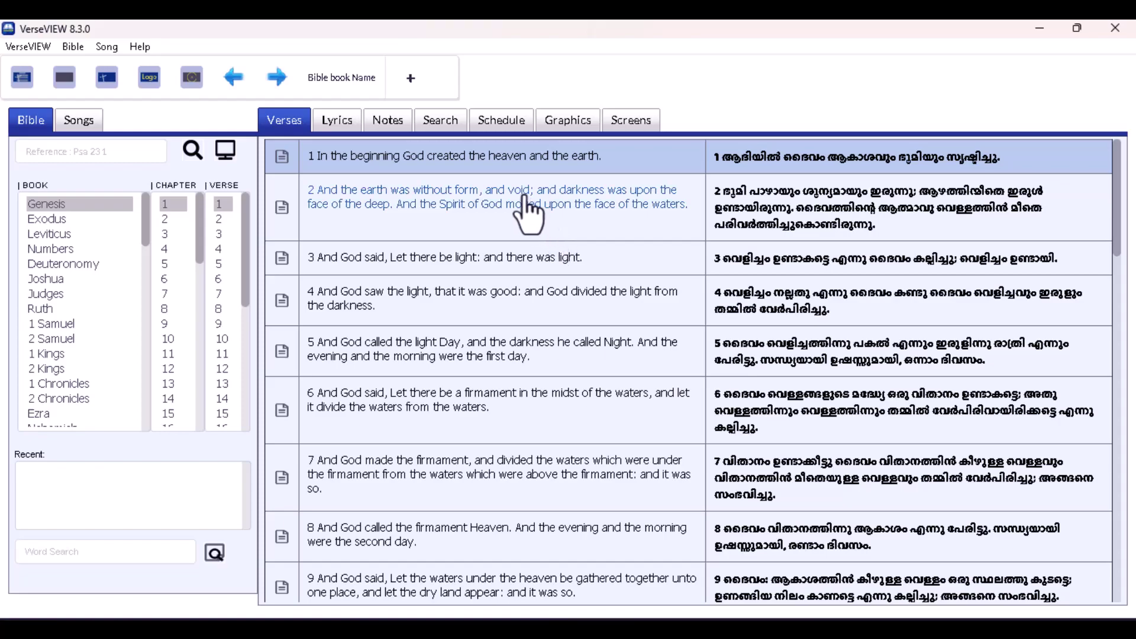
Present Genesis 1:2 from the Genesis chapter 1 verse list
click(694, 230)
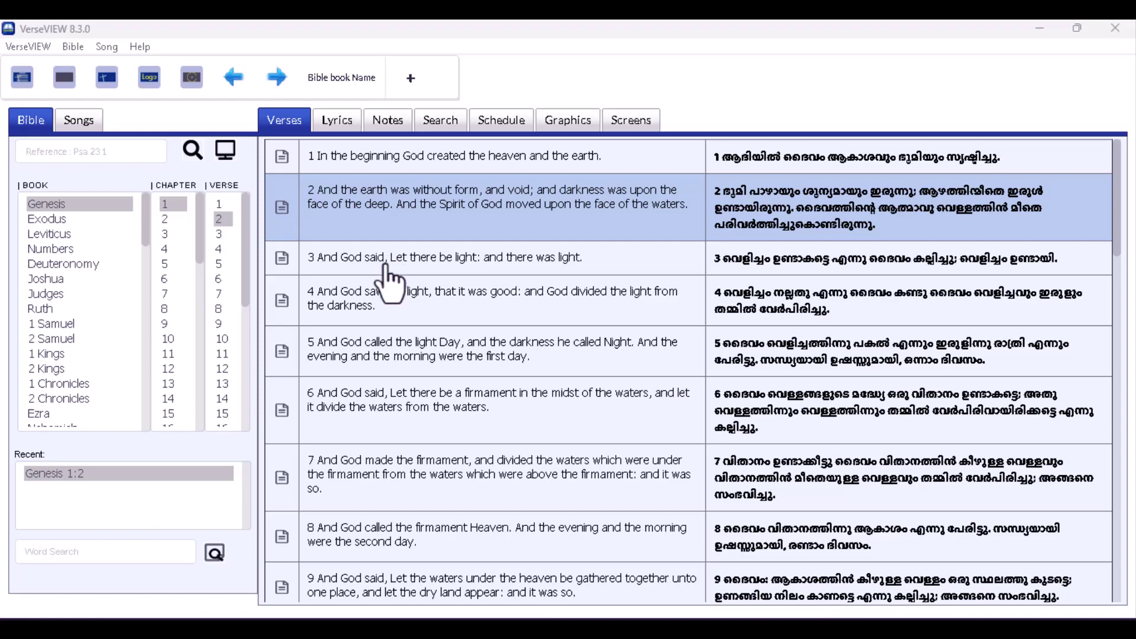
Save the Bible version settings with two-verse slides toggled and dual-language navigation off
click(70, 46)
click(69, 46)
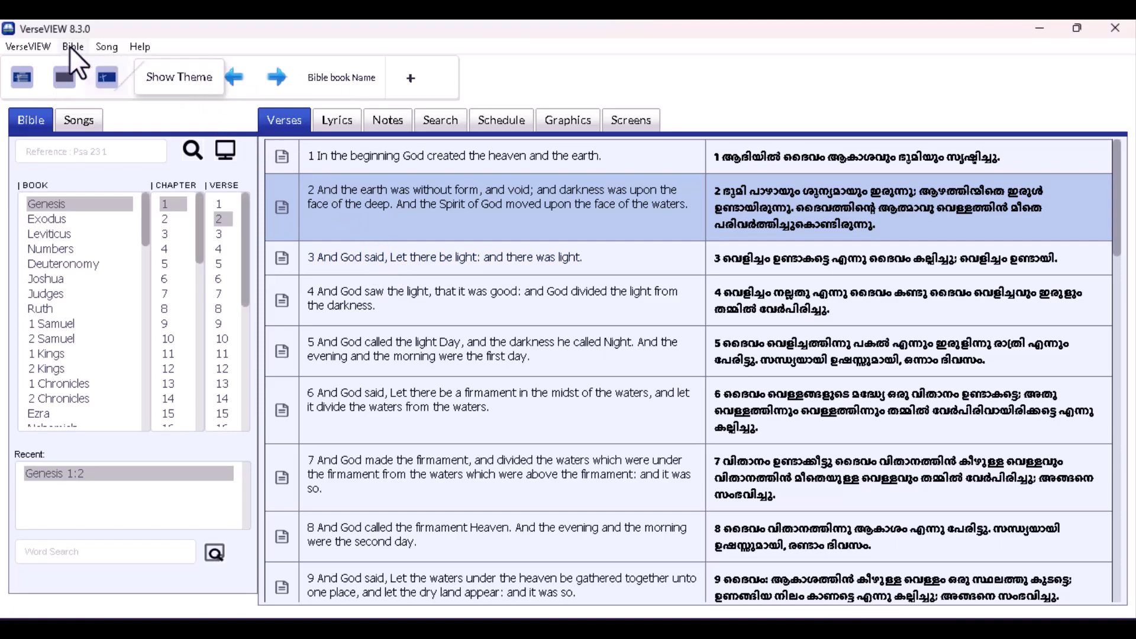
click(70, 46)
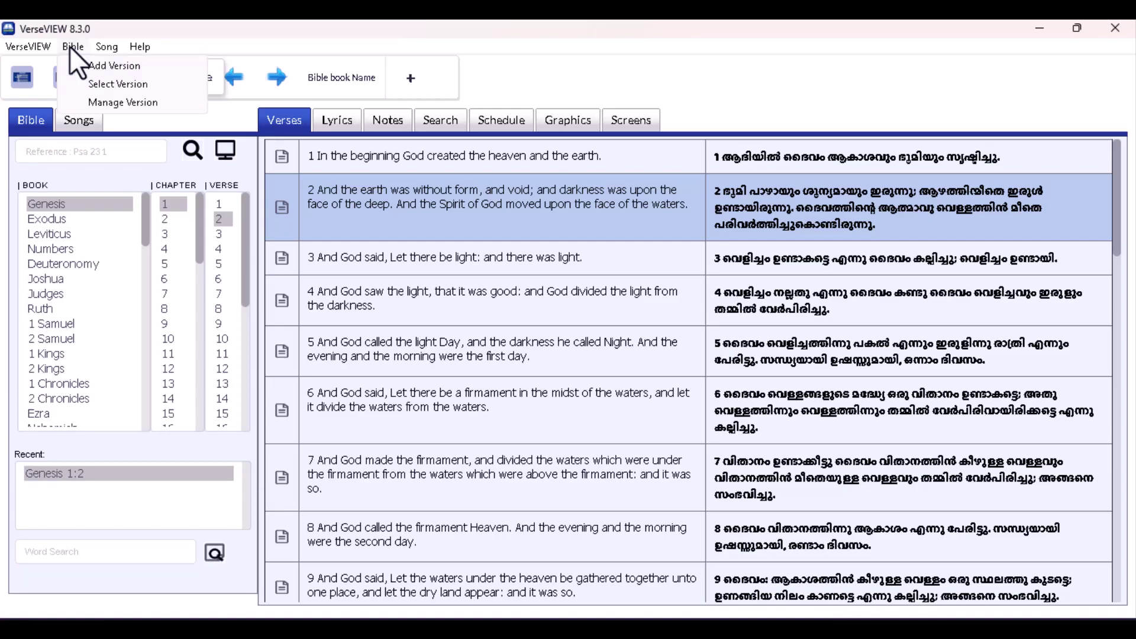
click(116, 84)
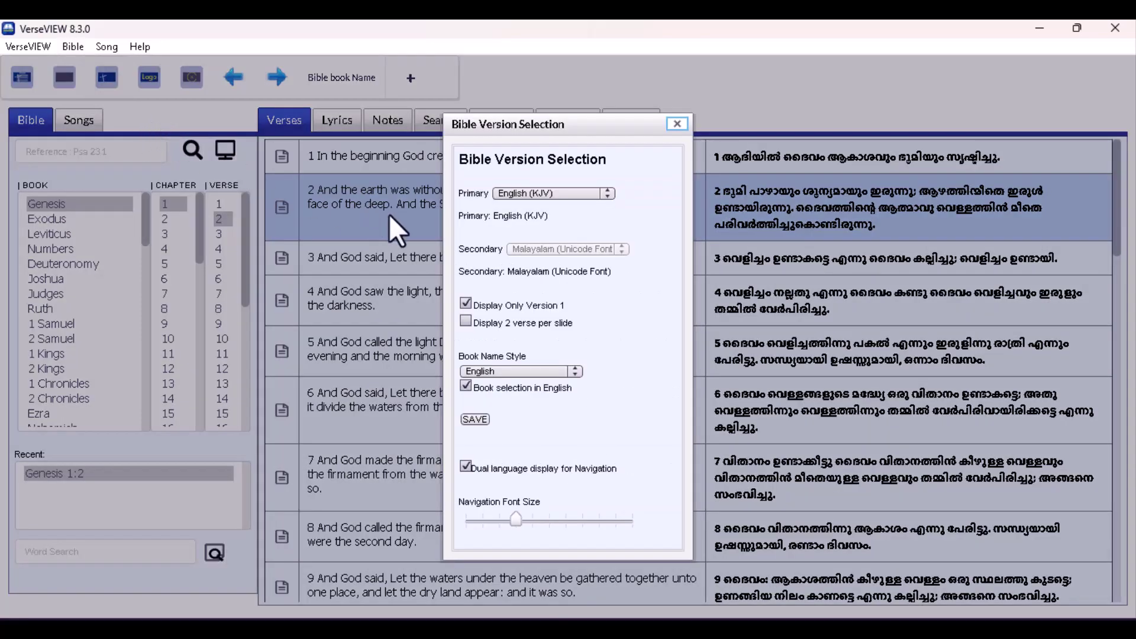
click(466, 466)
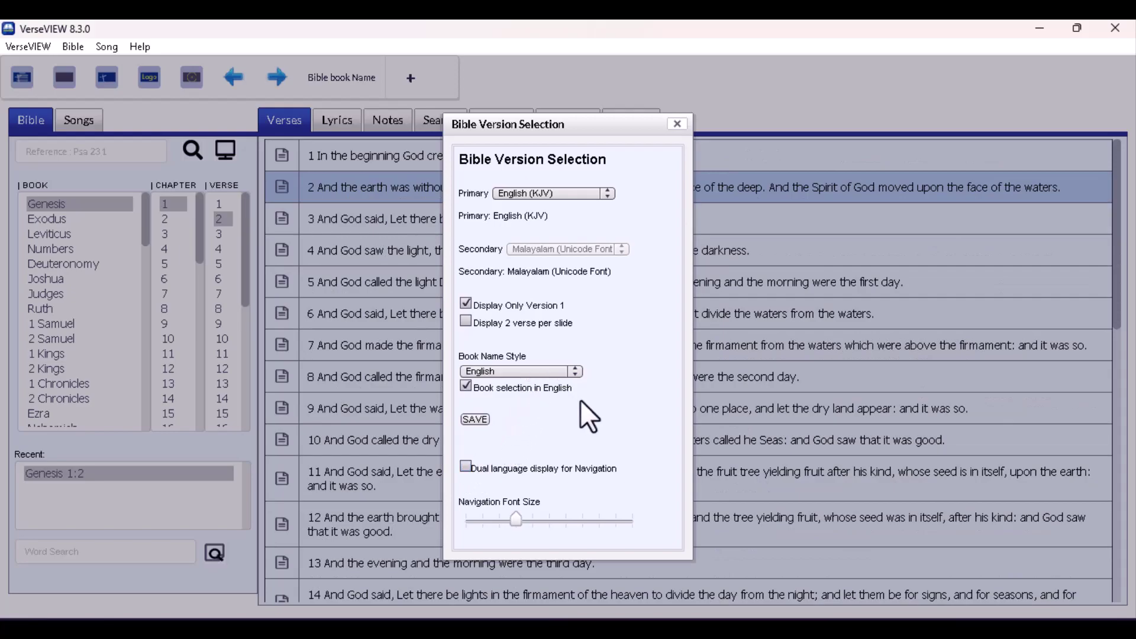
click(465, 467)
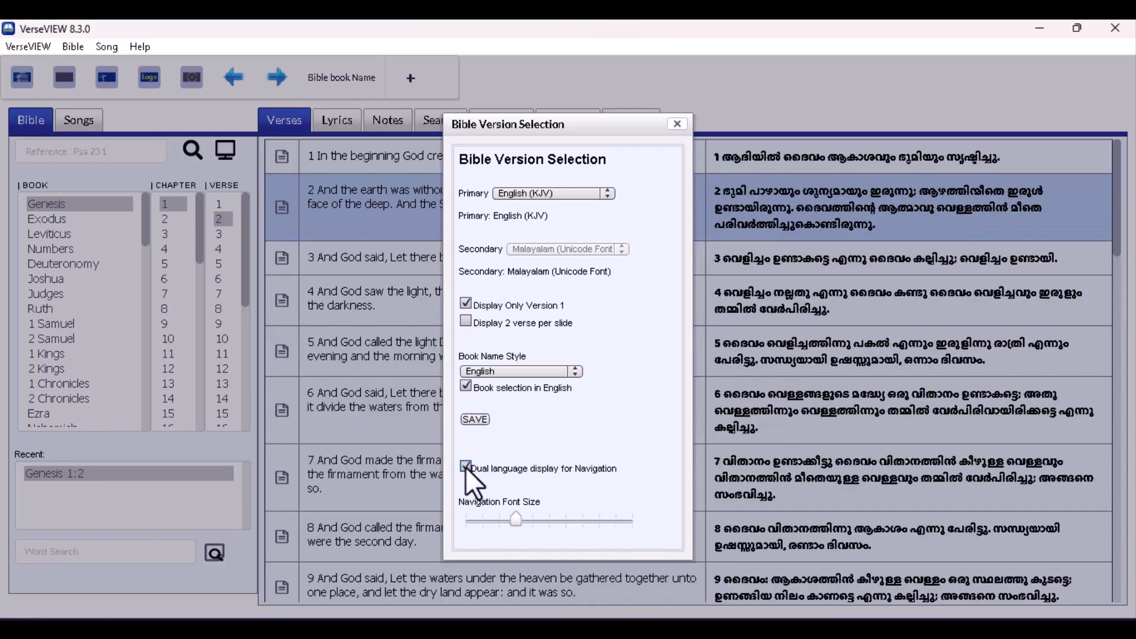
click(466, 322)
click(465, 467)
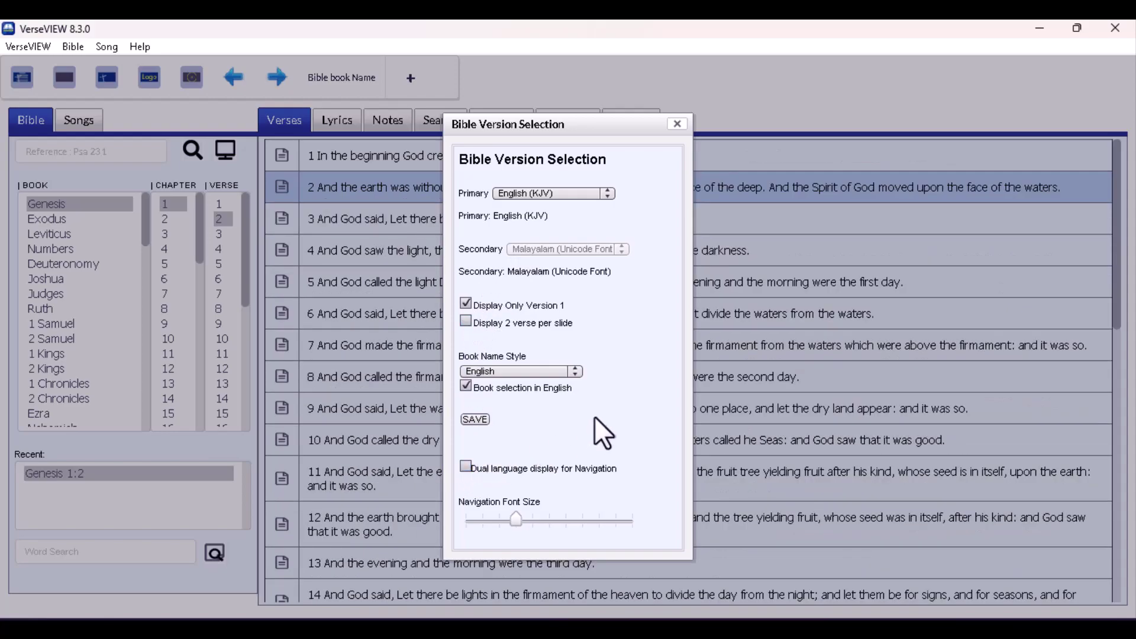
click(476, 420)
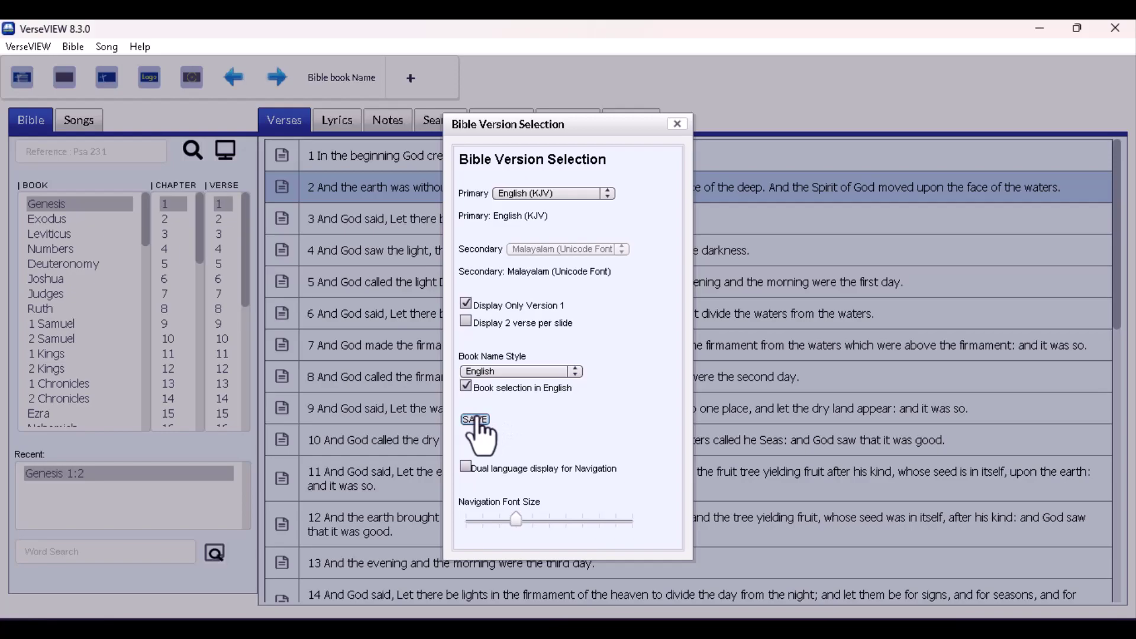
click(677, 125)
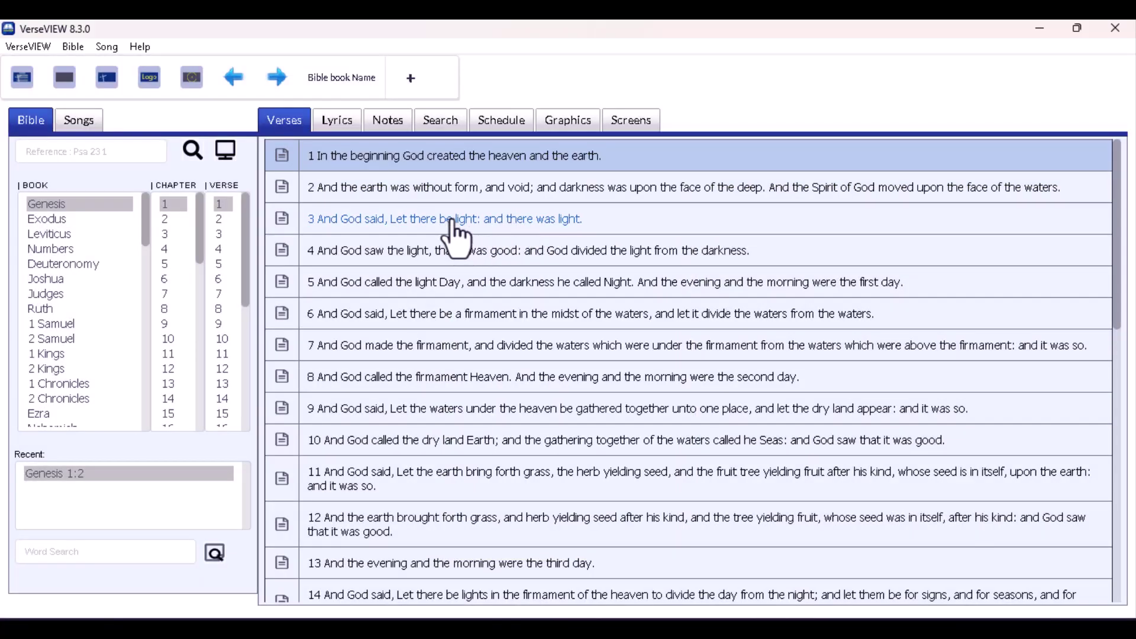
Present Genesis 1:3, 1:4 and 1:5 one after another
click(454, 220)
click(451, 254)
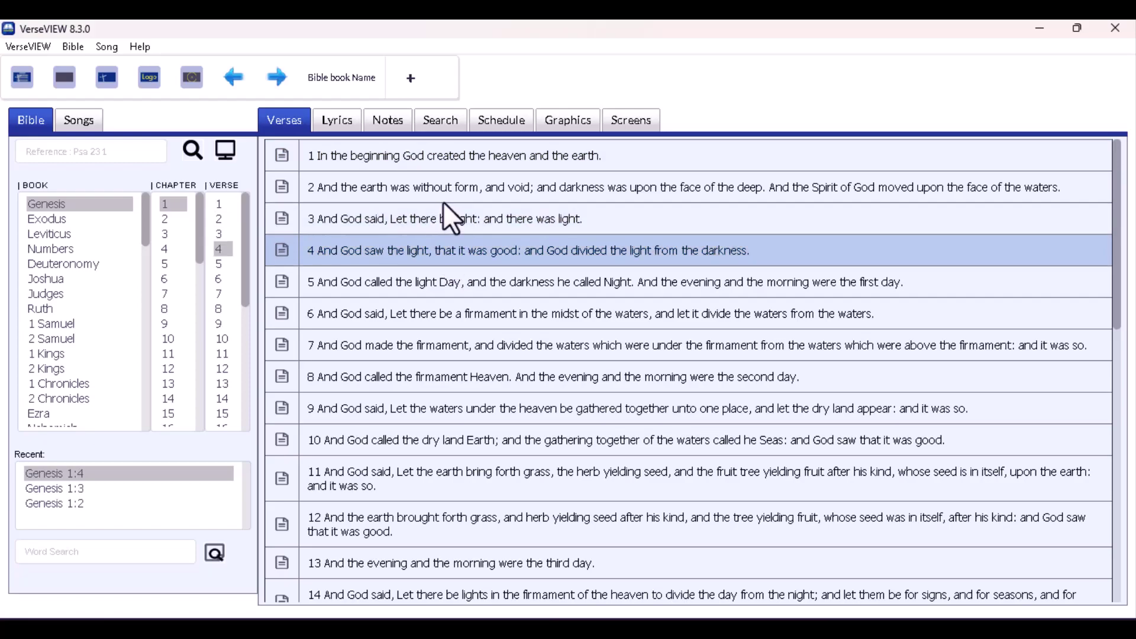
click(439, 283)
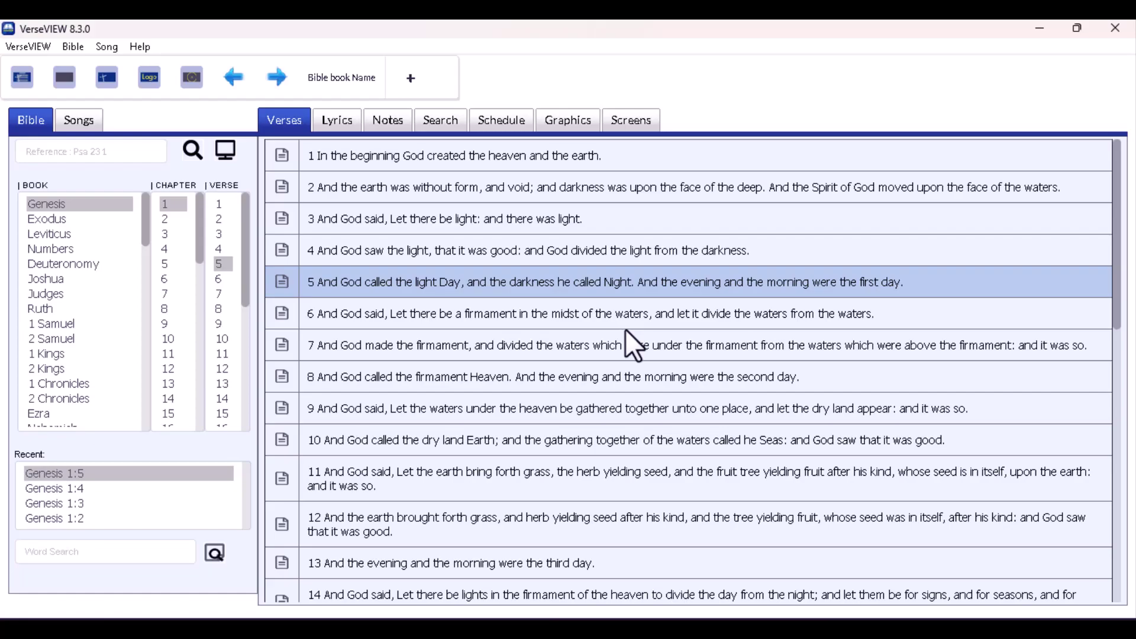
Go to the VerseVIEW website in Chrome
key(alt+Tab)
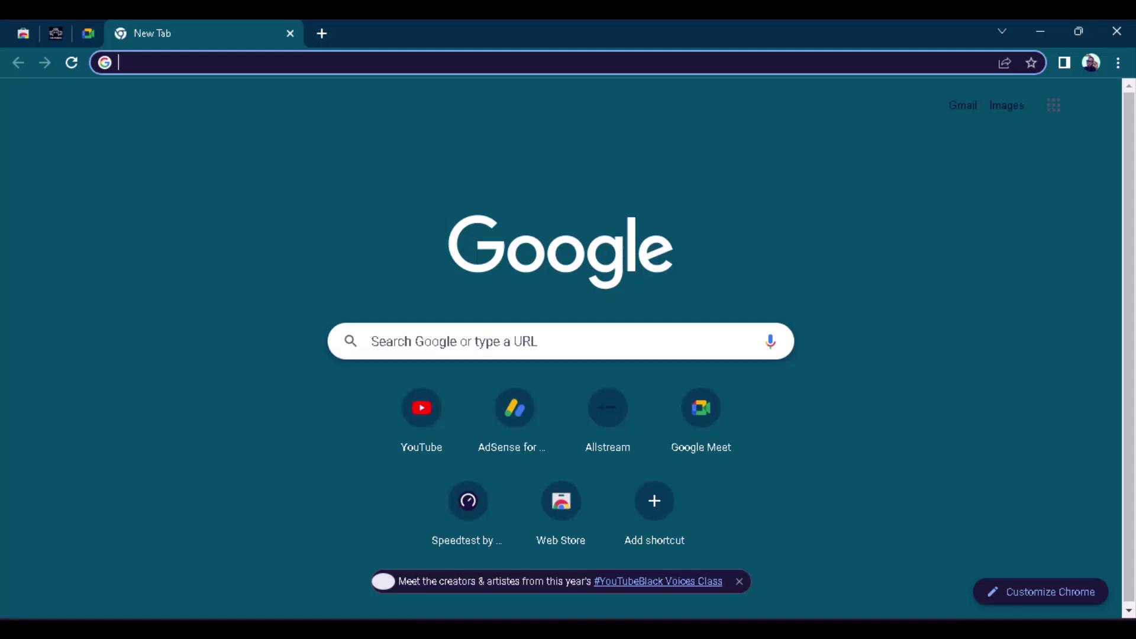
click(366, 70)
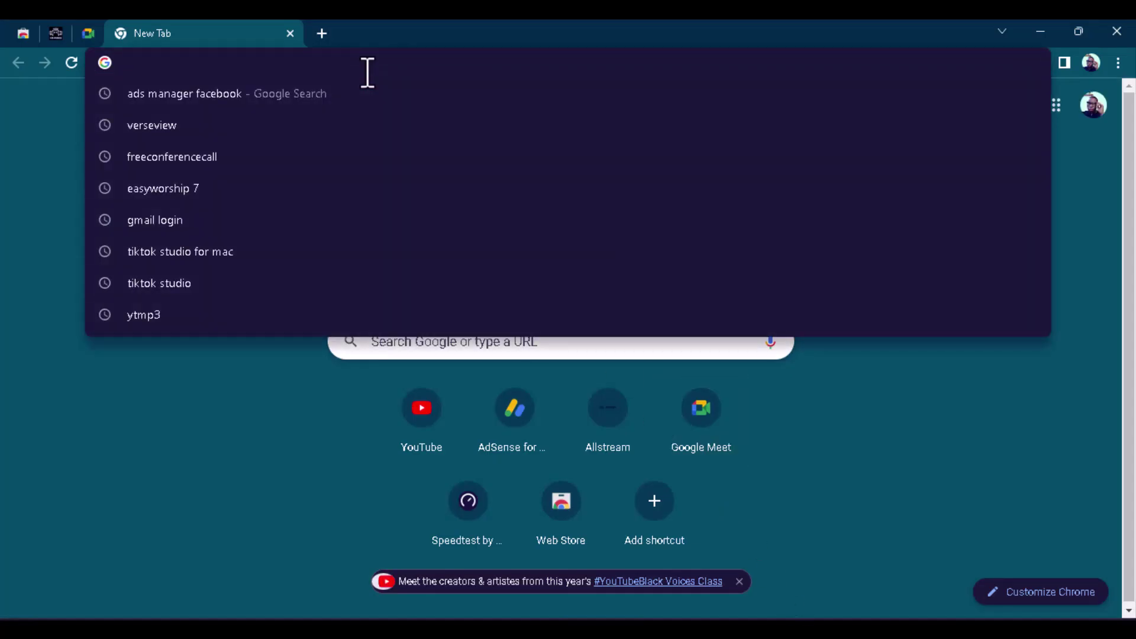
text(vers)
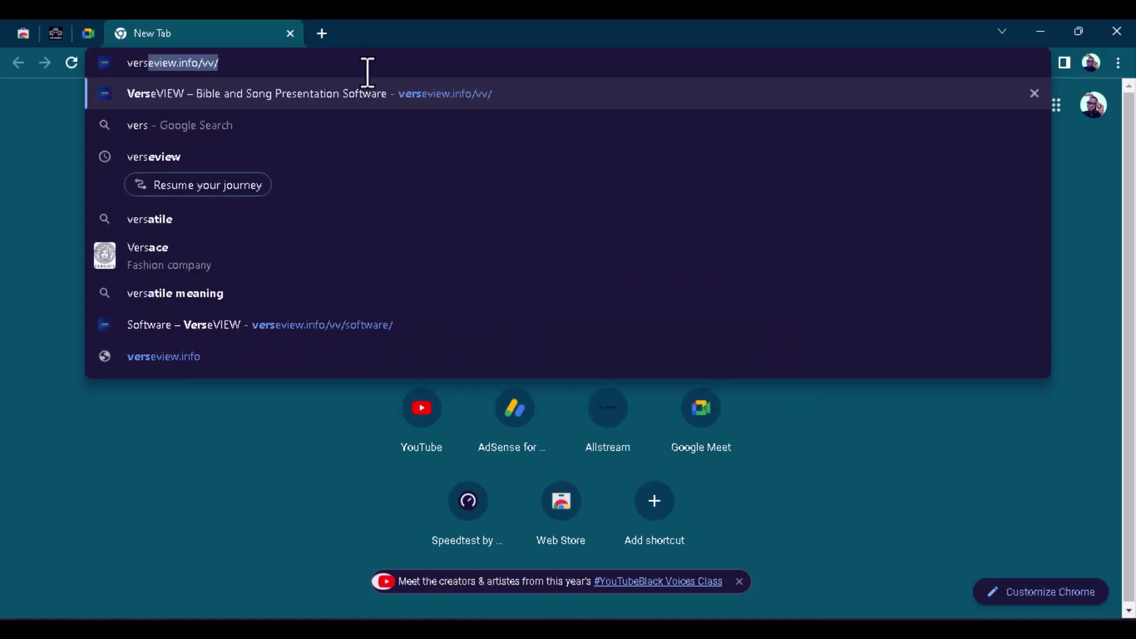
key(Return)
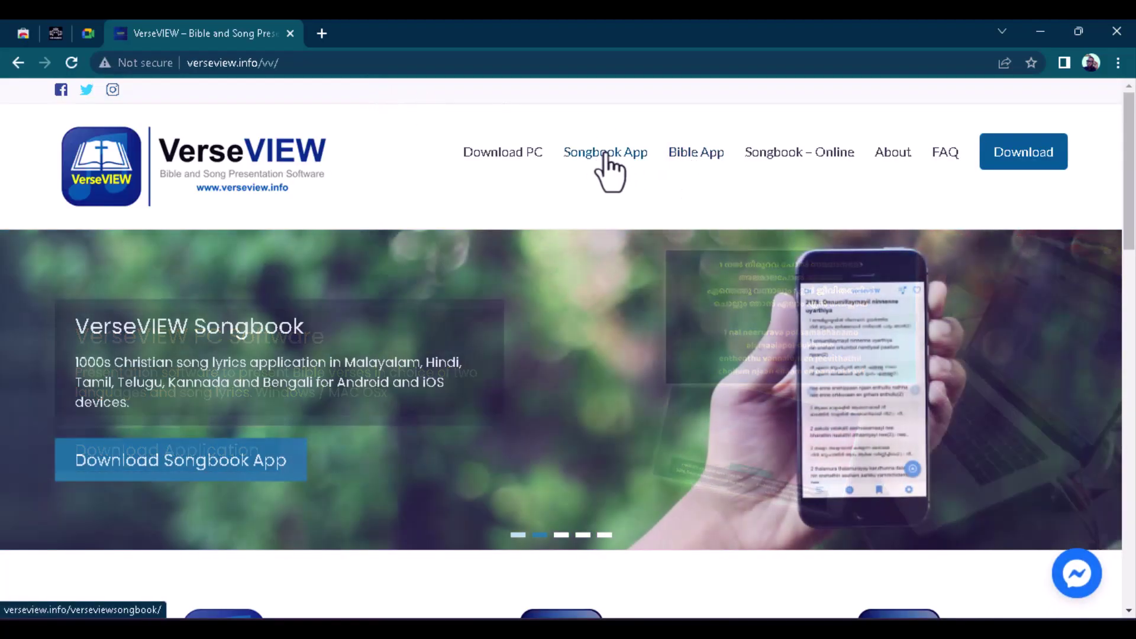
Open the Bible Database and Song Database pages in new tabs
mouse_move(506, 157)
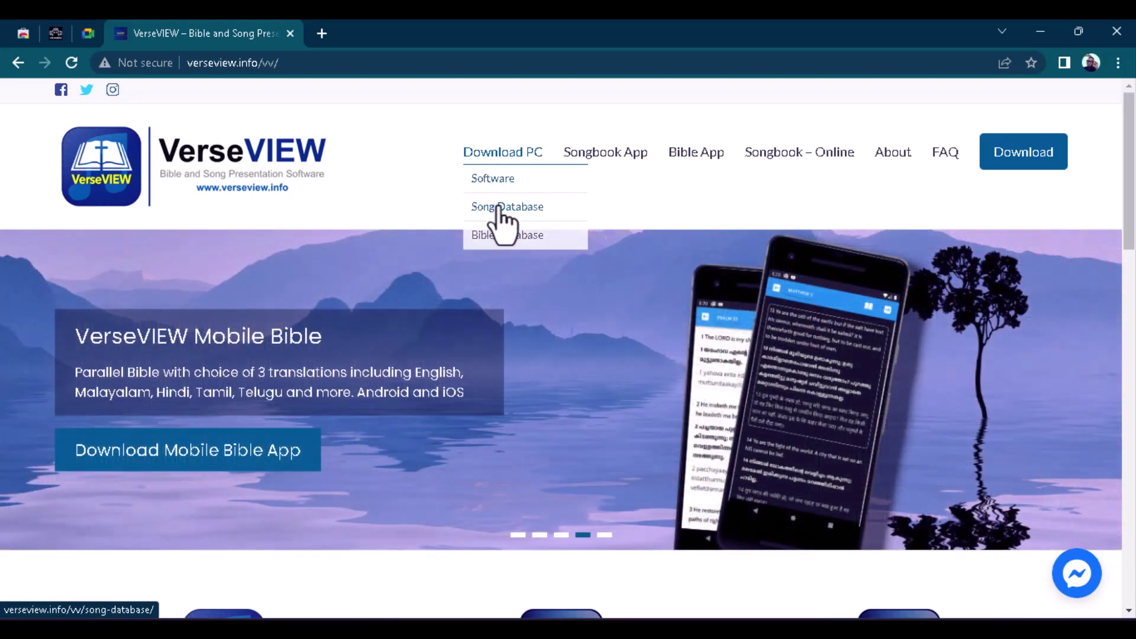
right_click(488, 233)
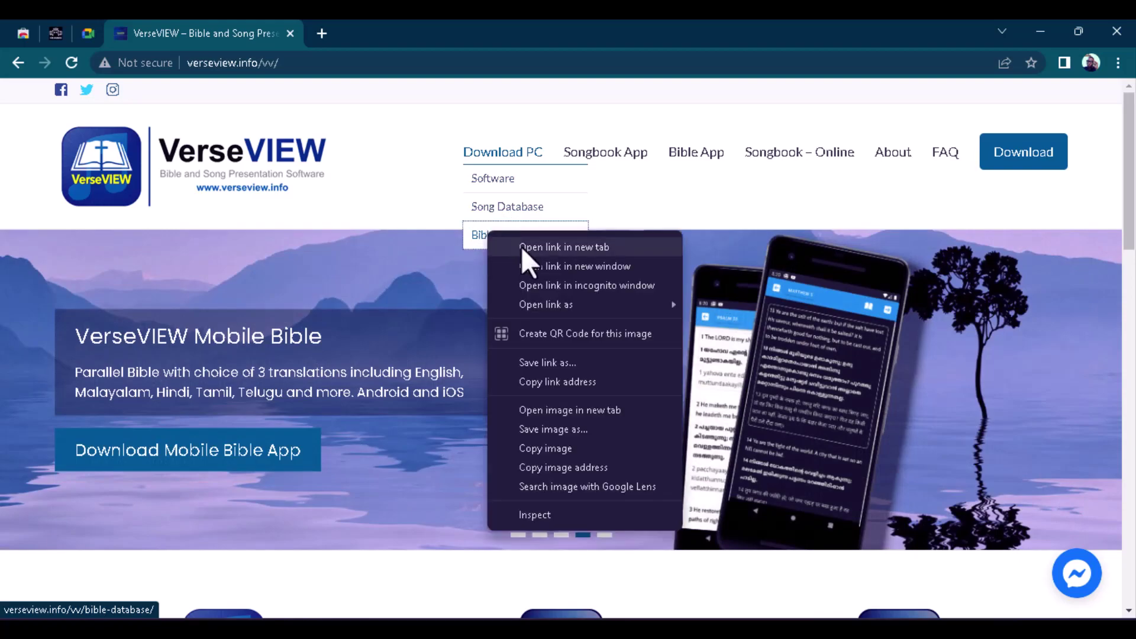
click(521, 247)
right_click(520, 213)
click(525, 224)
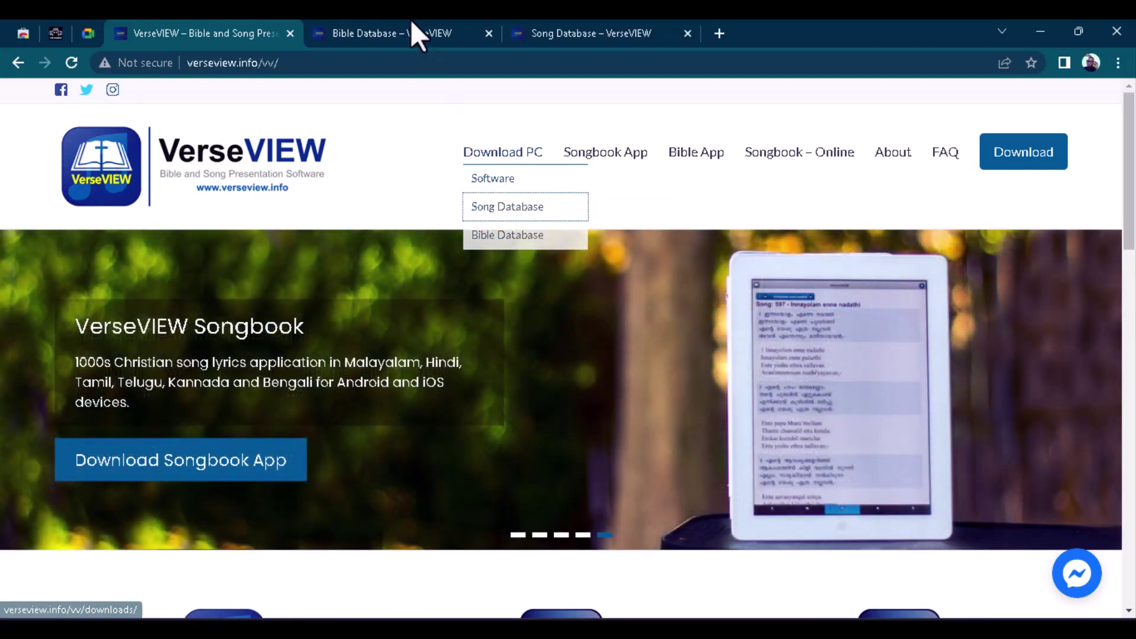
Download english_asv.db (American Standard Version), then browse the Song Database packages
click(412, 33)
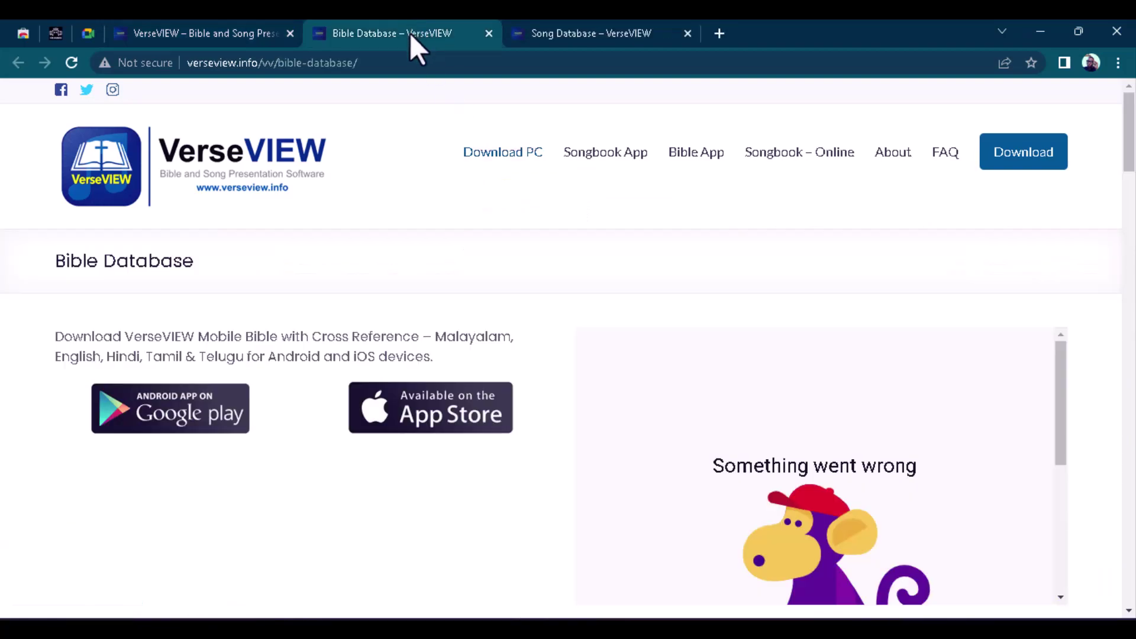
scroll(74, 270, down, 8)
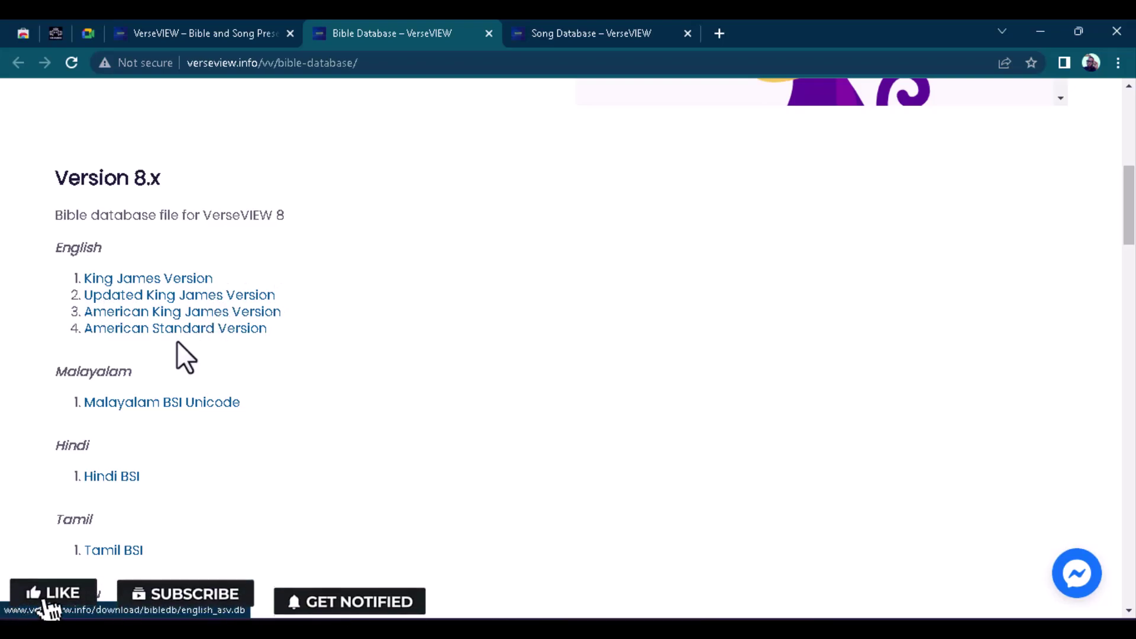
scroll(178, 353, down, 1)
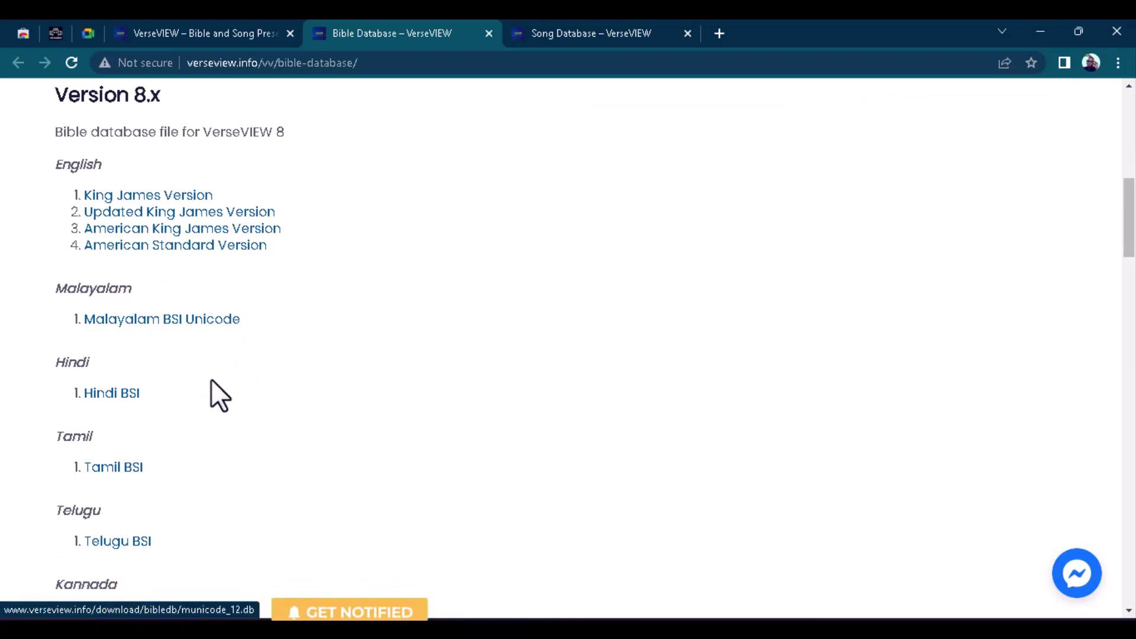
scroll(126, 403, down, 2)
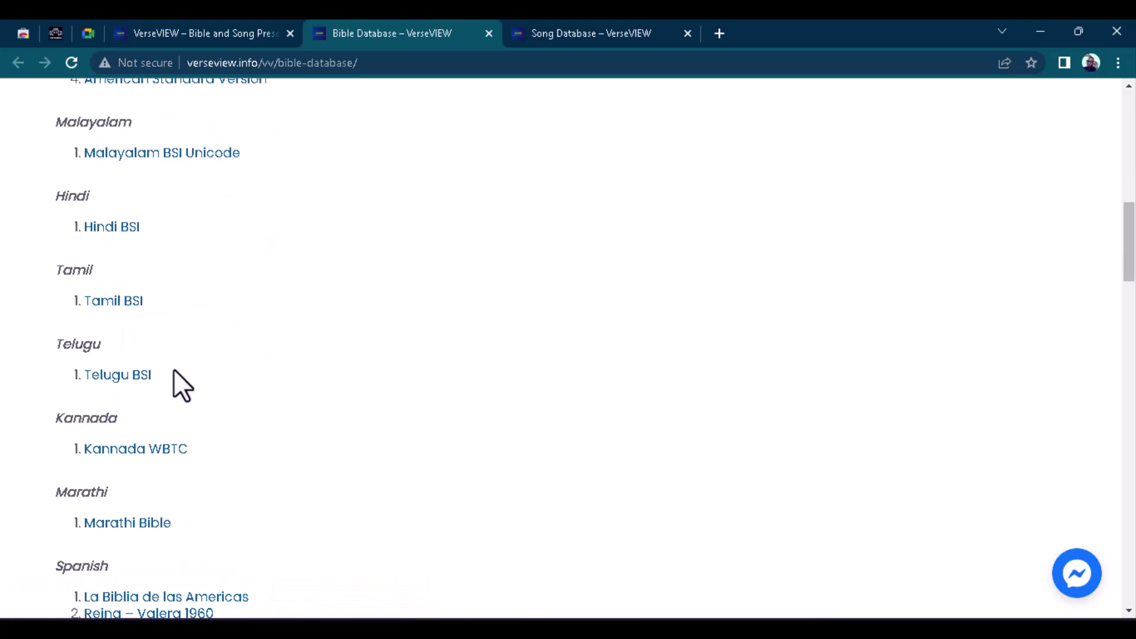
scroll(174, 371, down, 5)
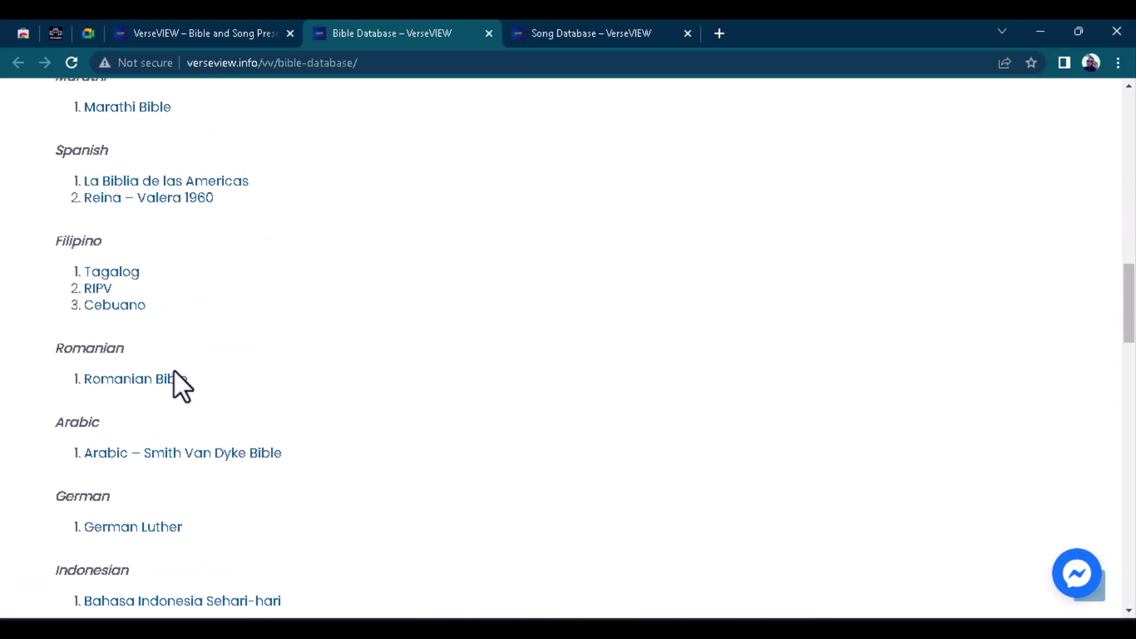
scroll(173, 371, down, 1)
scroll(174, 371, down, 3)
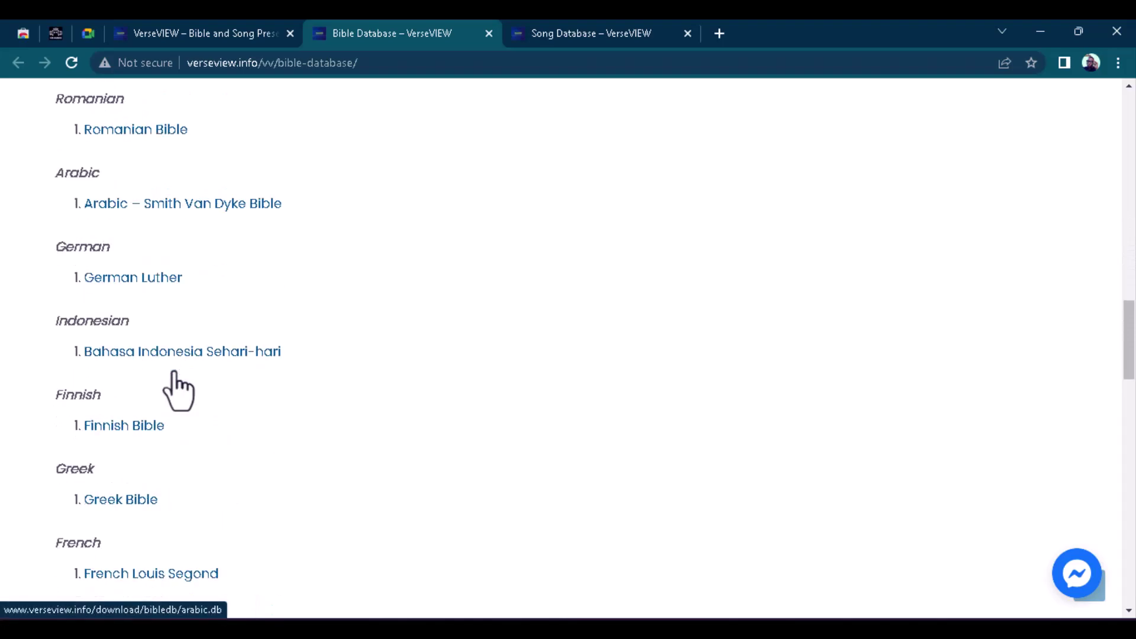
scroll(173, 372, up, 11)
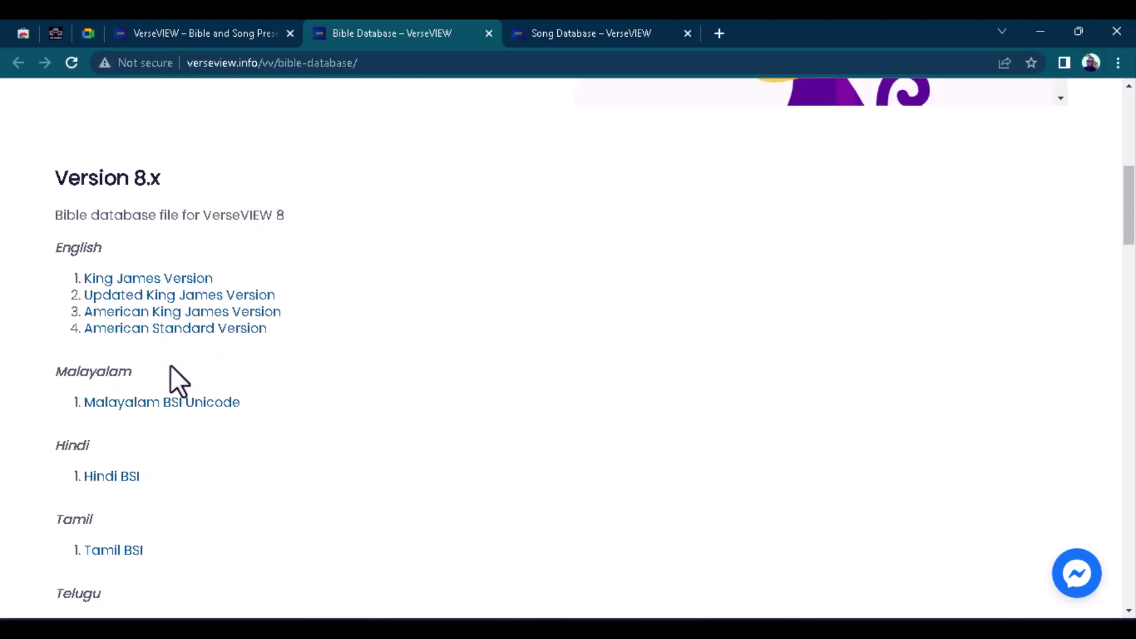
click(142, 330)
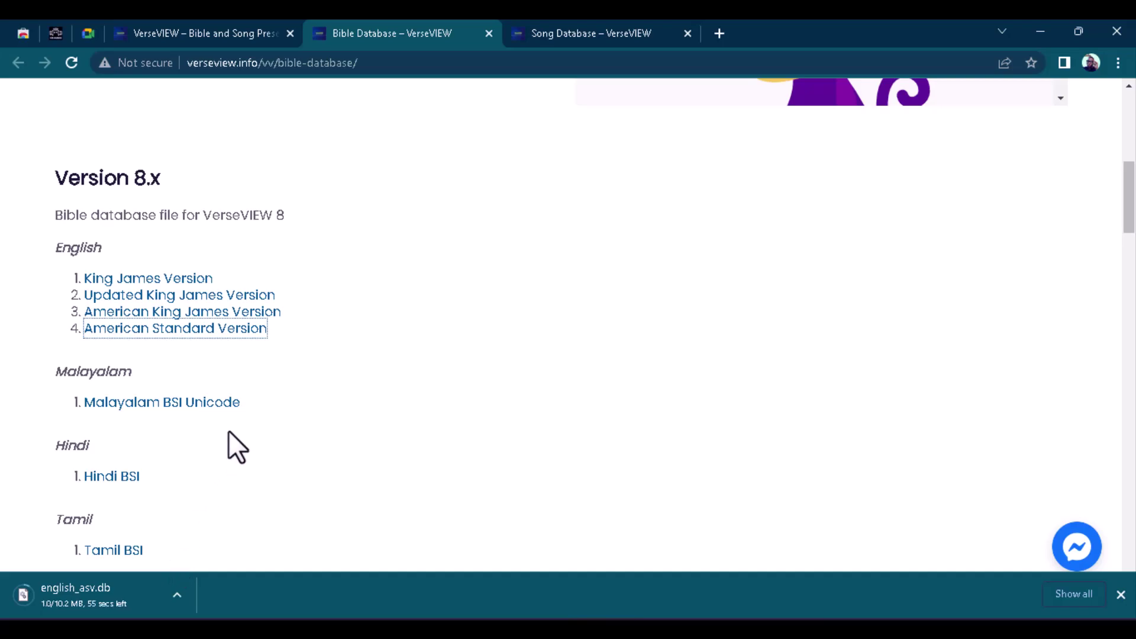
click(560, 34)
scroll(281, 348, down, 1)
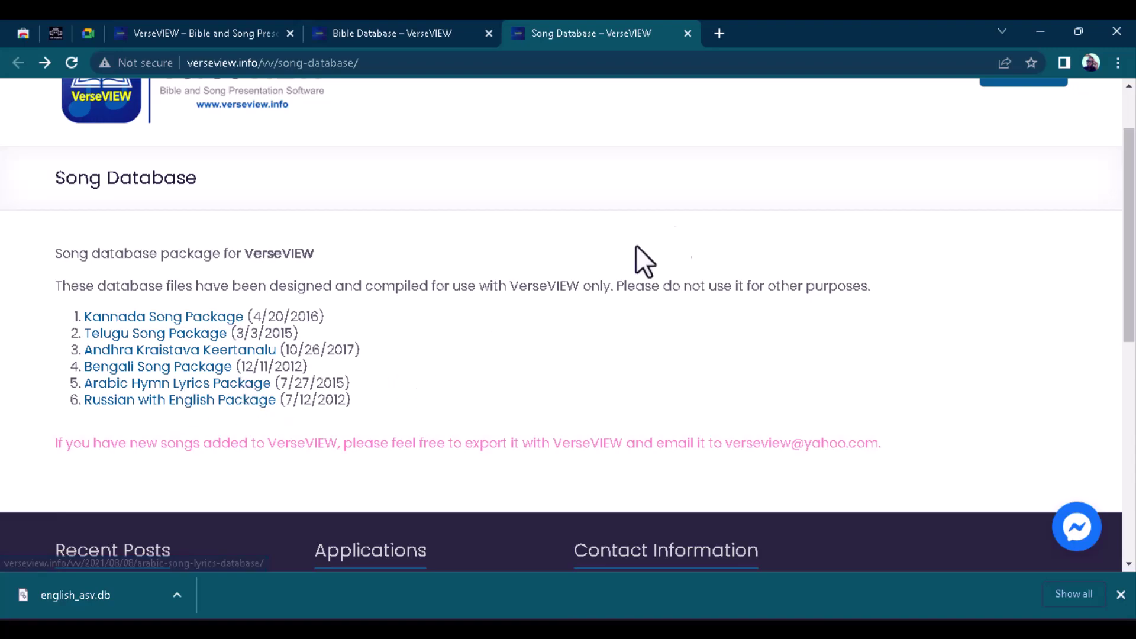
Minimize Chrome so the VerseVIEW program shows again
click(1045, 23)
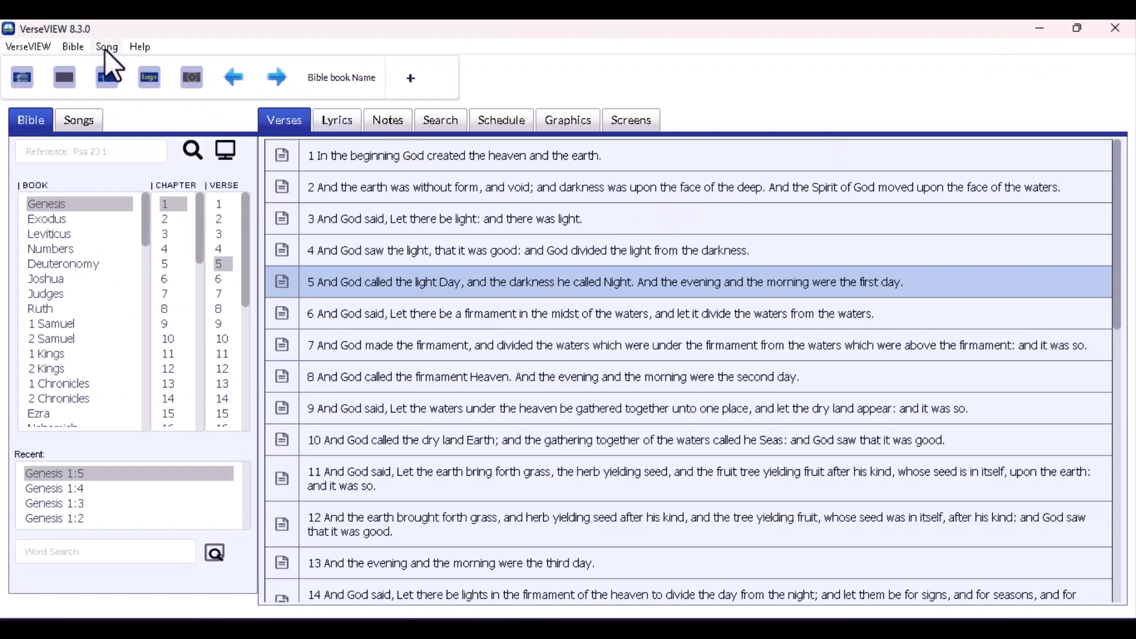
Add the downloaded english_asv database from Downloads as a new Bible version
click(76, 45)
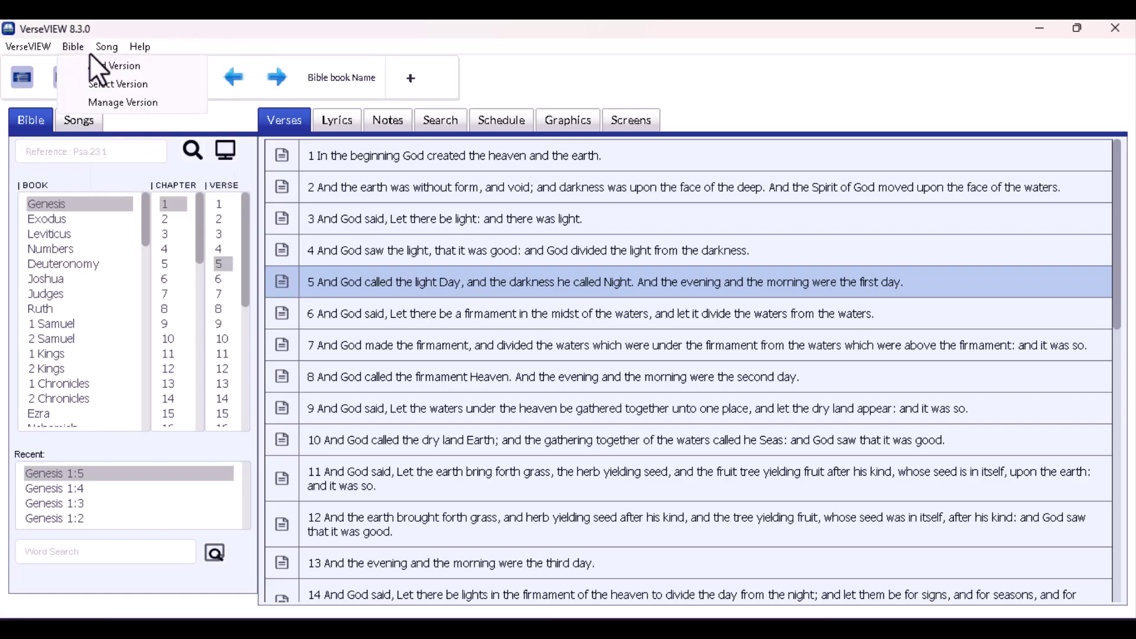
mouse_move(97, 49)
click(93, 68)
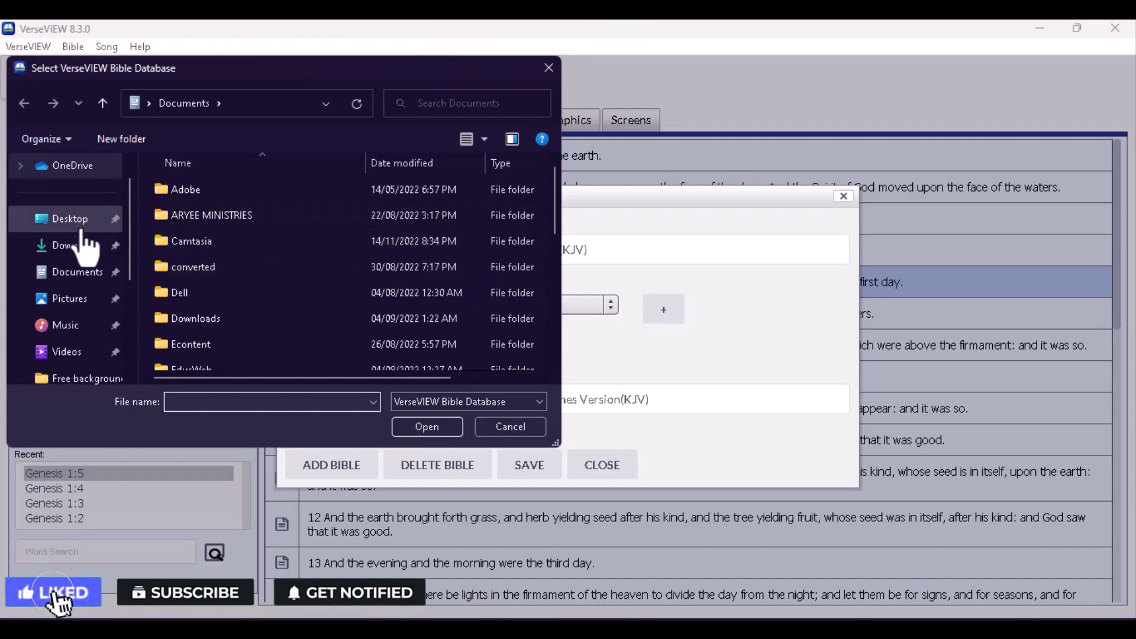
click(75, 248)
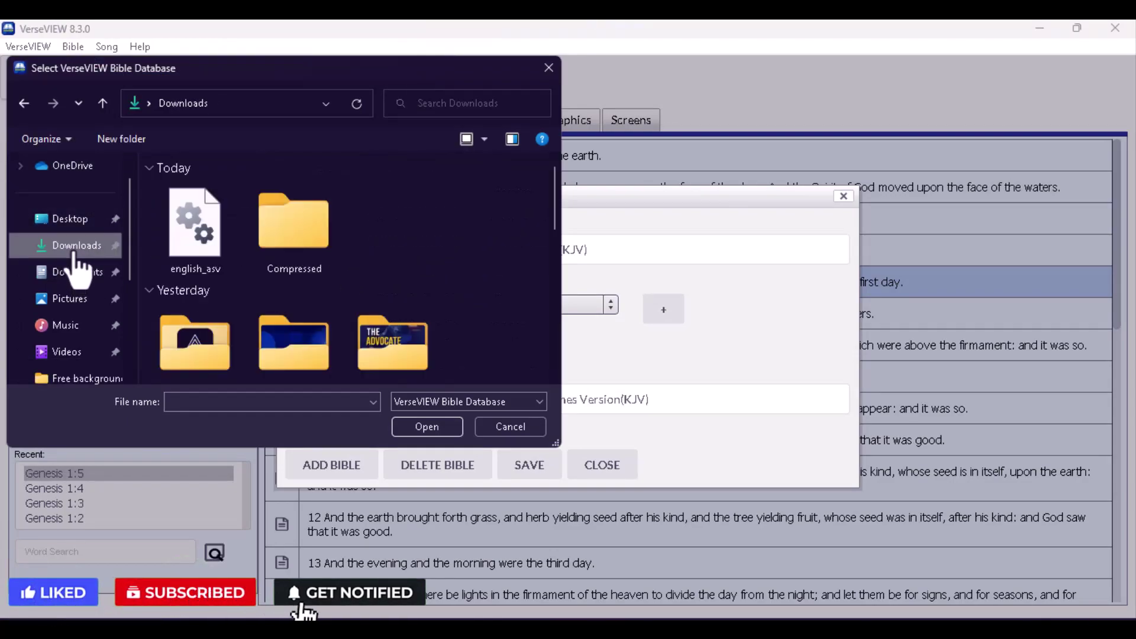
click(201, 220)
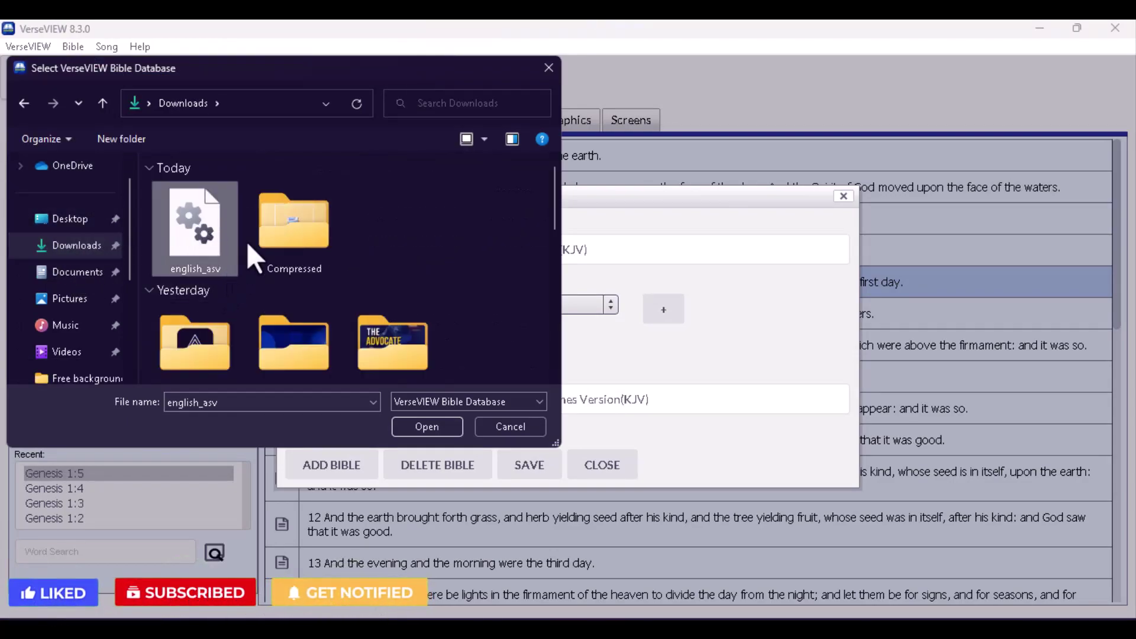
click(432, 427)
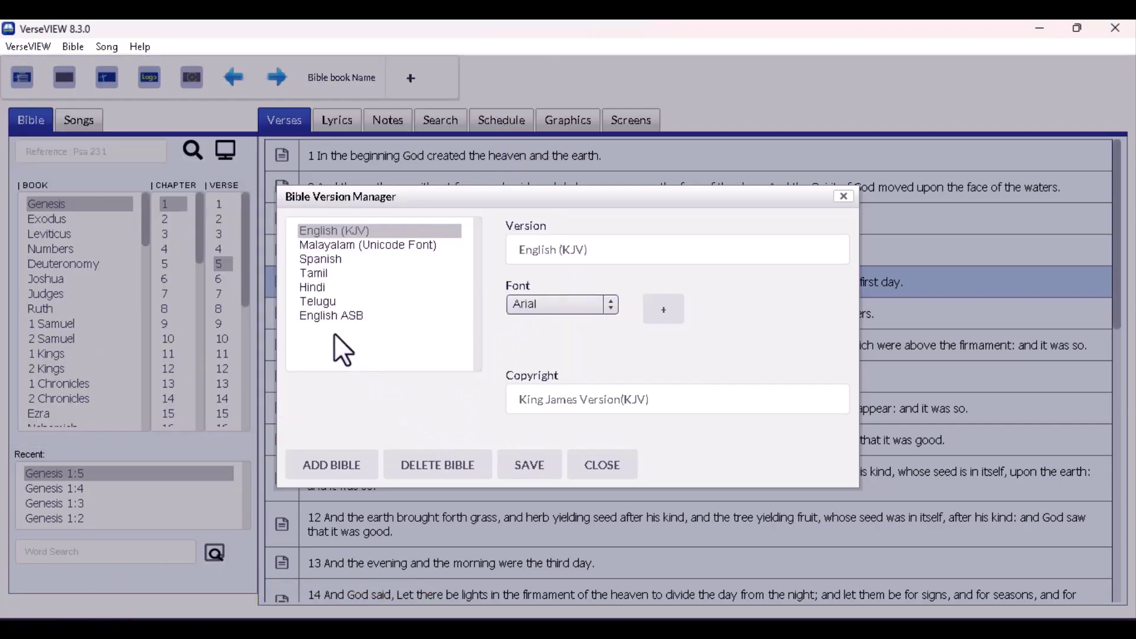
Save English ASB with Public Domain copyright and close the version manager
click(332, 316)
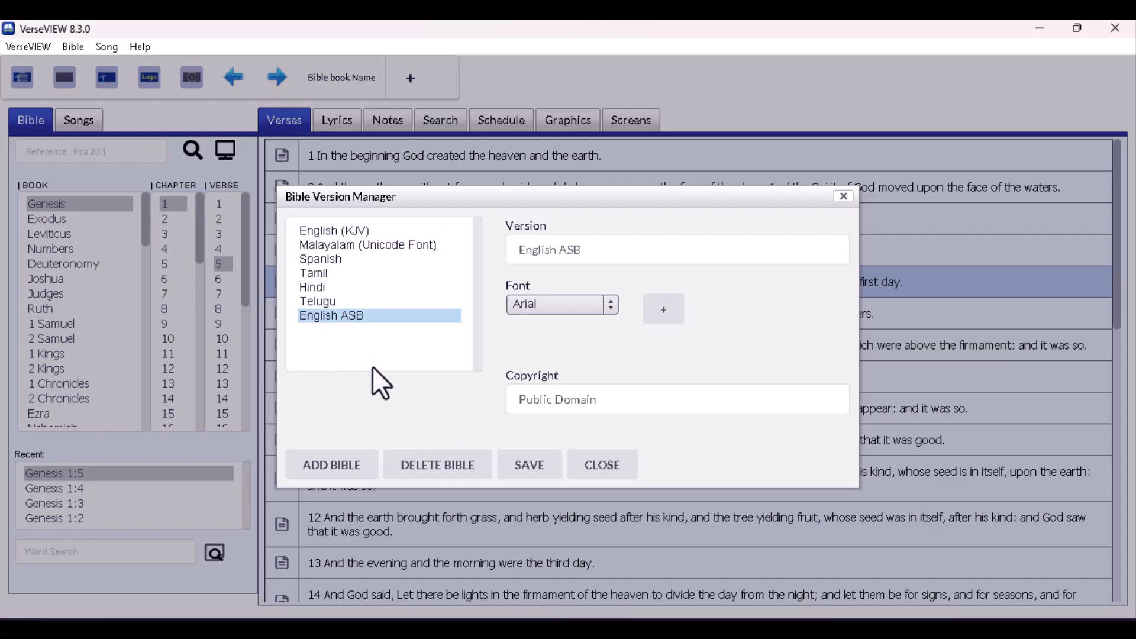
click(336, 467)
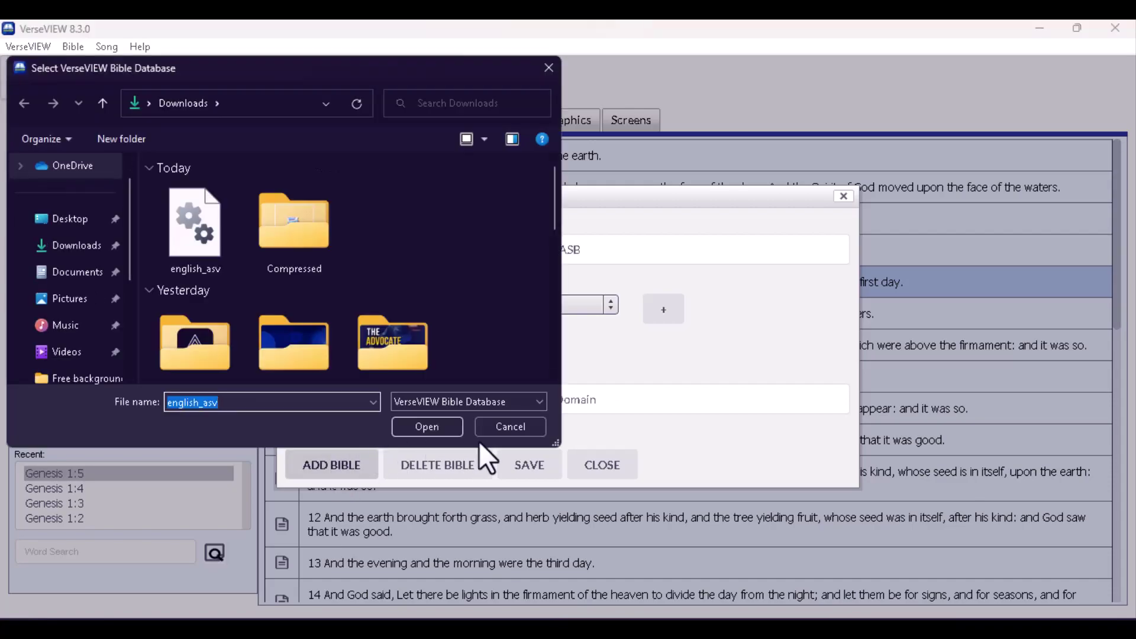
click(494, 424)
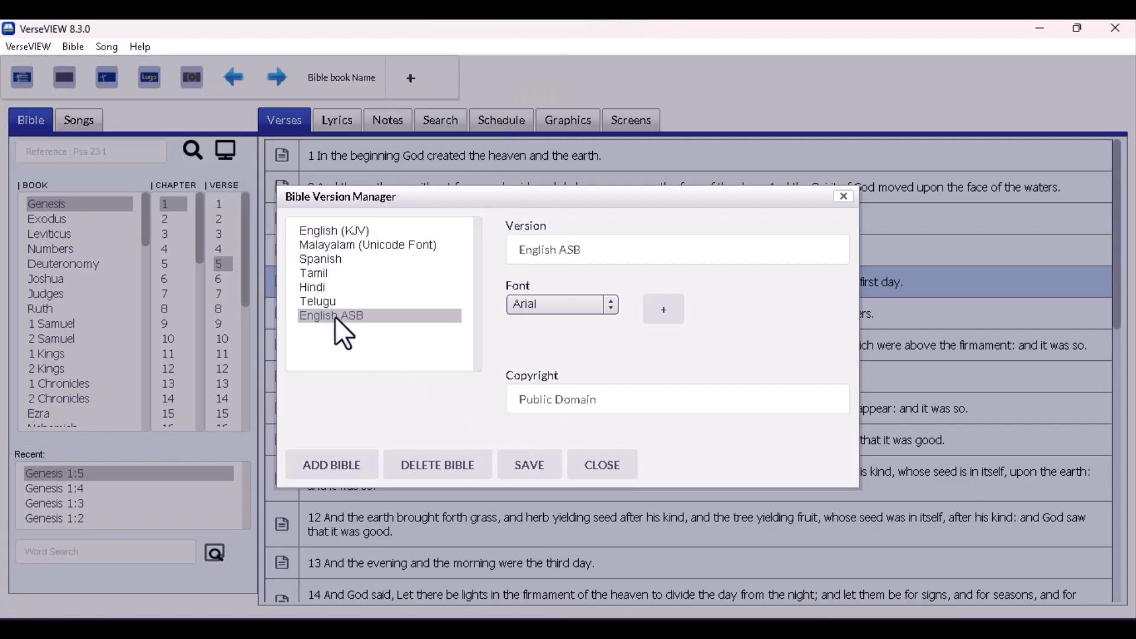
click(535, 473)
click(532, 471)
click(603, 469)
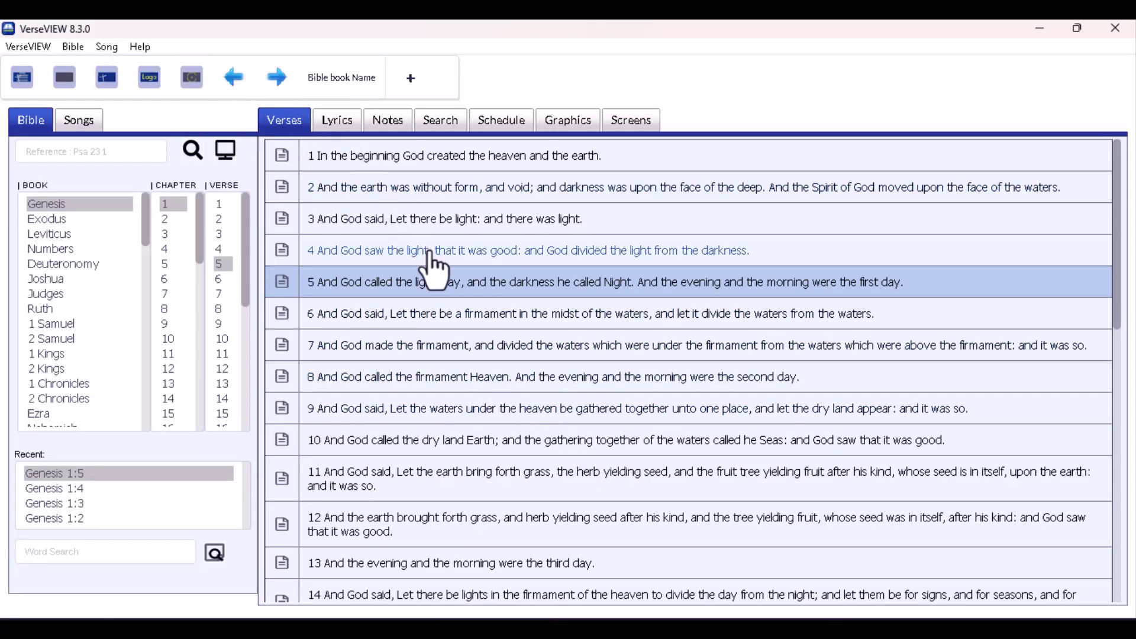
Make English ASB the primary Bible version and reselect Genesis 1:2
click(77, 48)
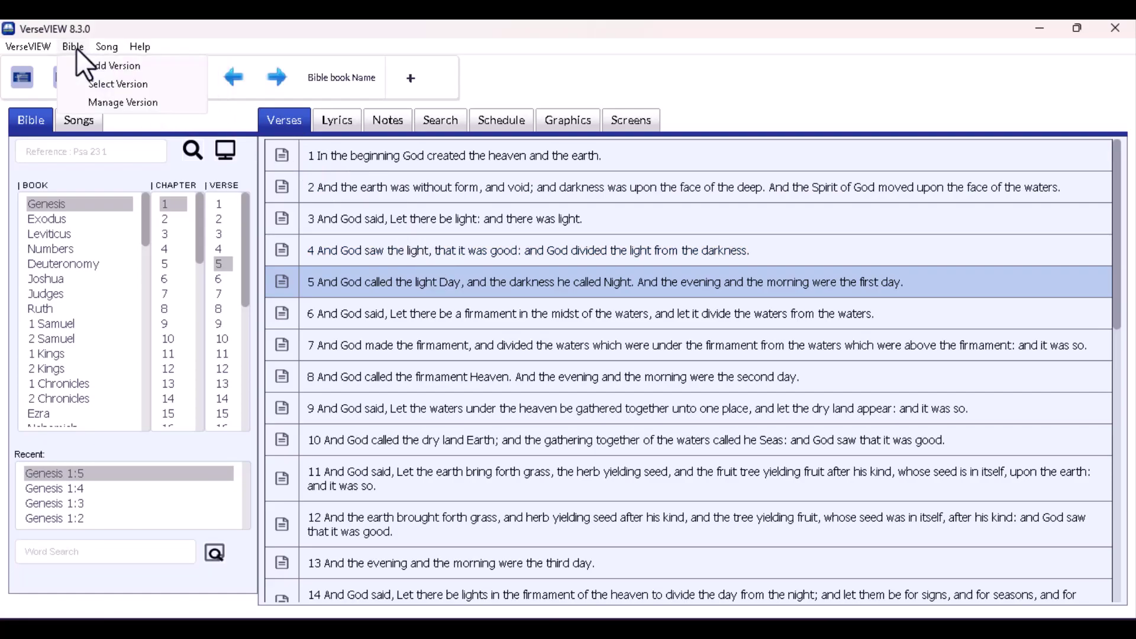
click(131, 82)
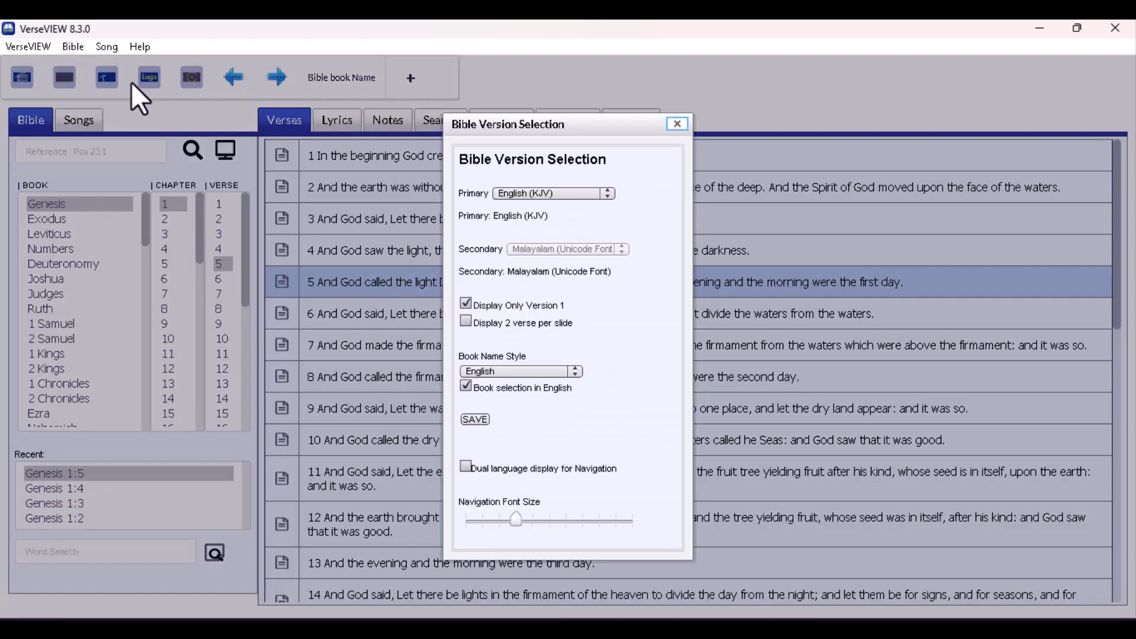
click(509, 191)
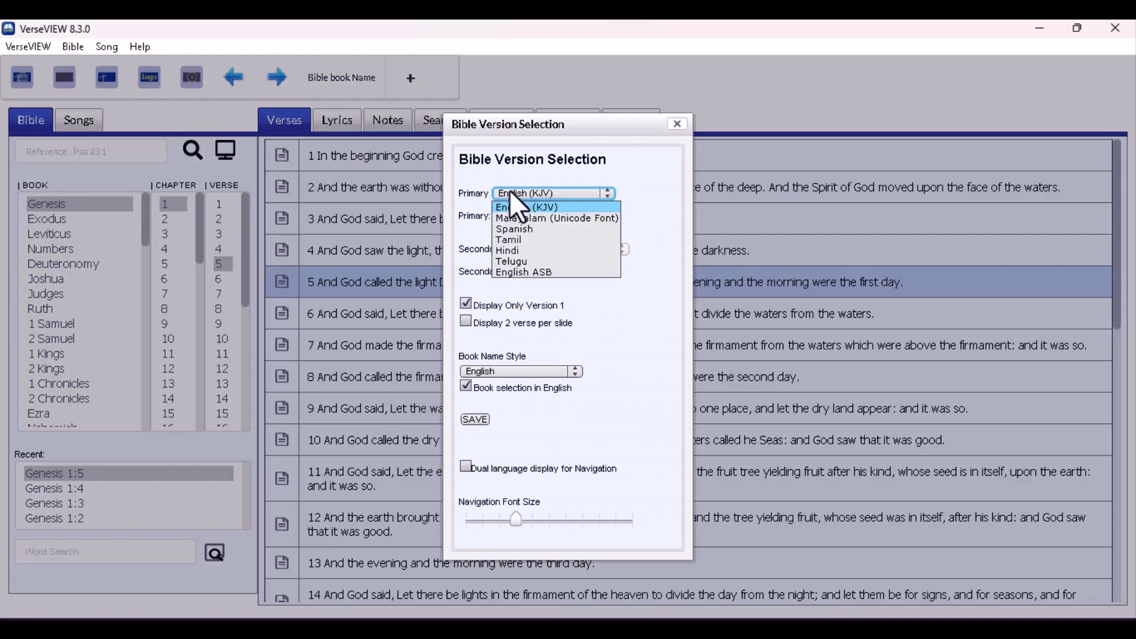
click(532, 273)
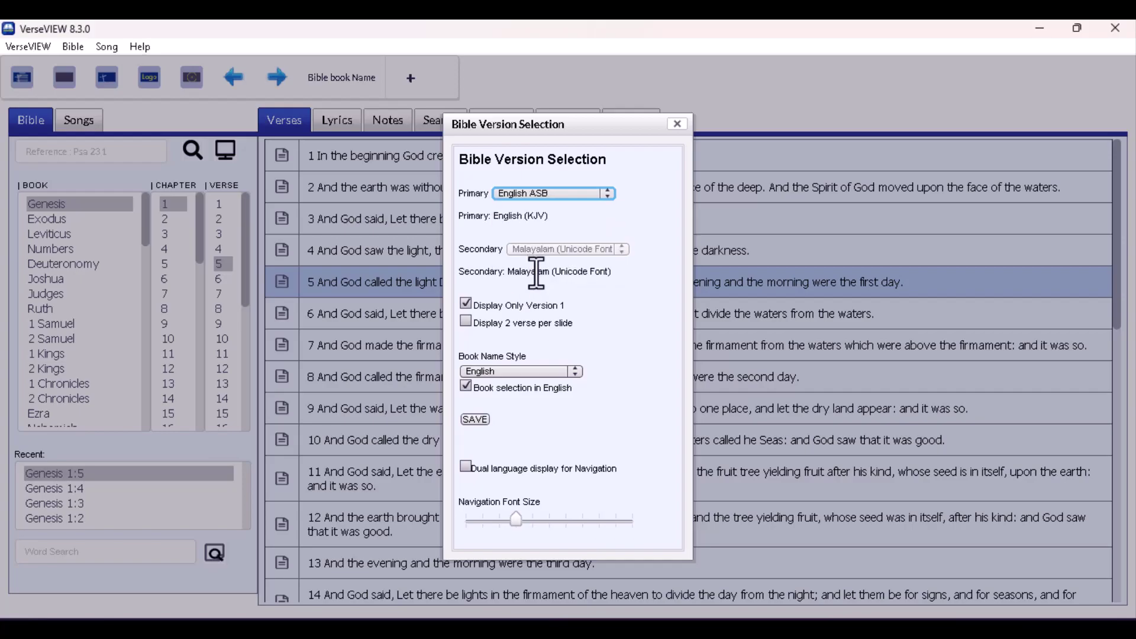
click(470, 420)
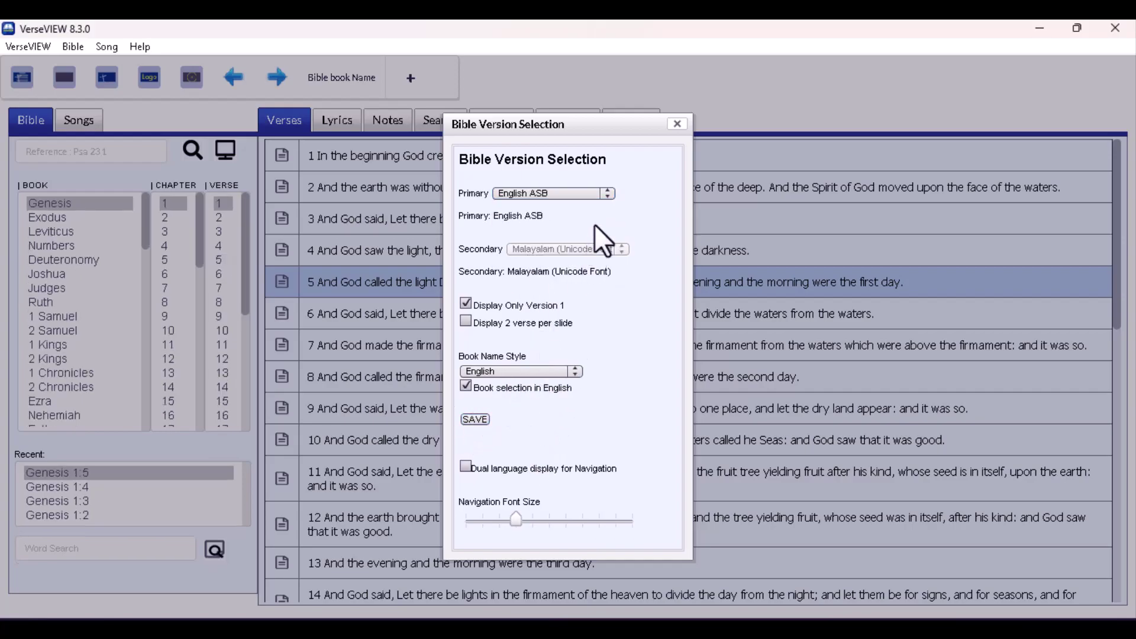
click(679, 126)
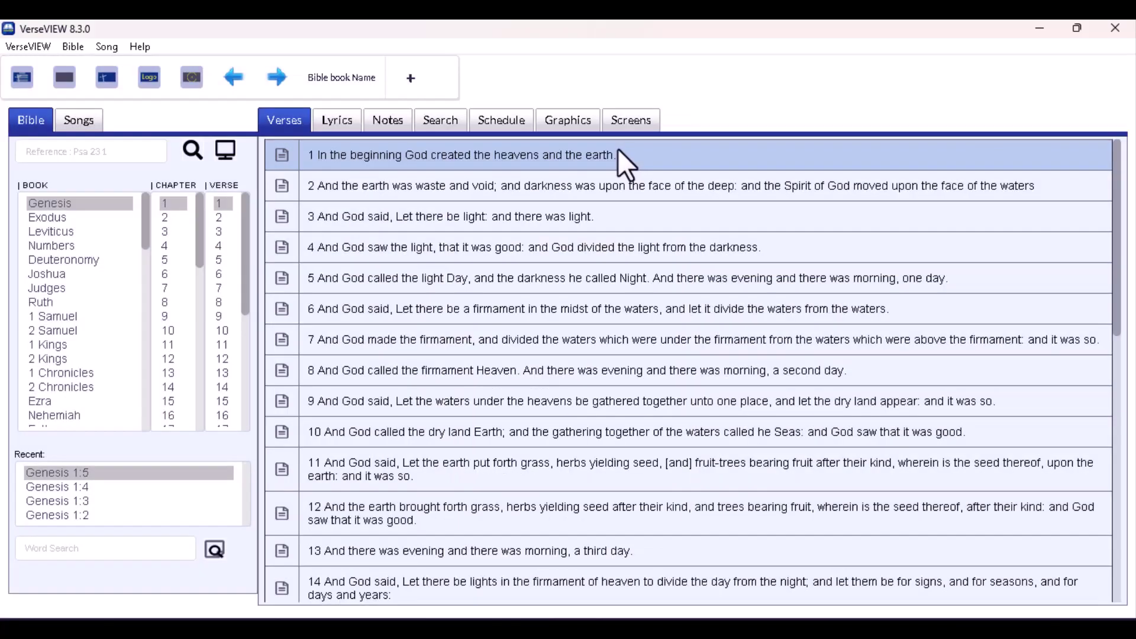
click(432, 201)
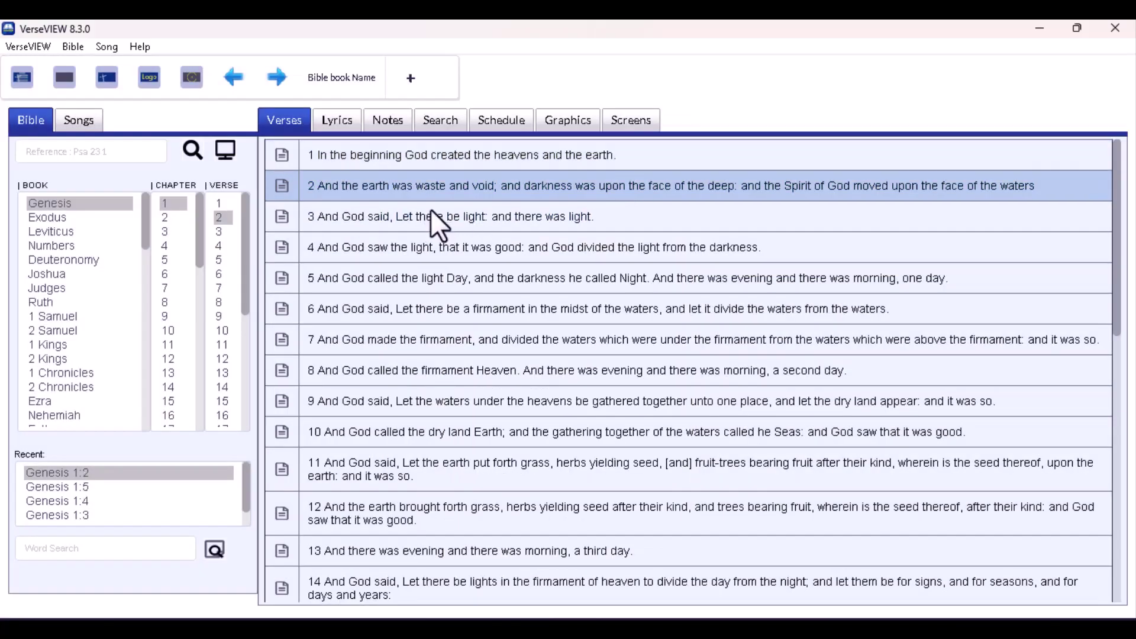
Recheck the version selection, keeping English ASB as the primary version
click(68, 48)
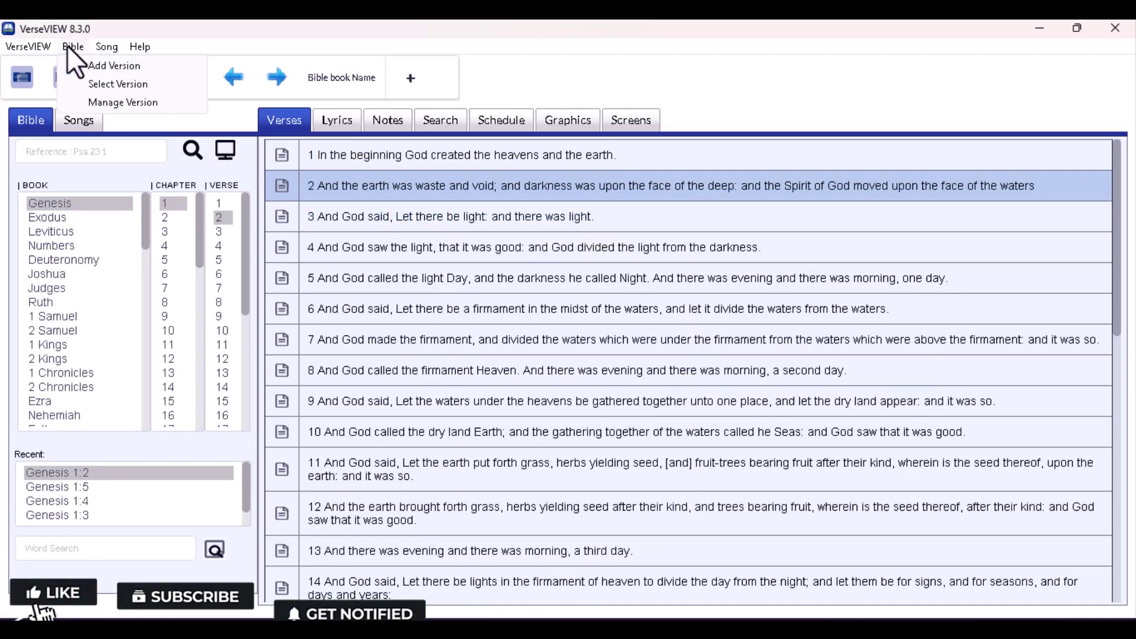
click(106, 83)
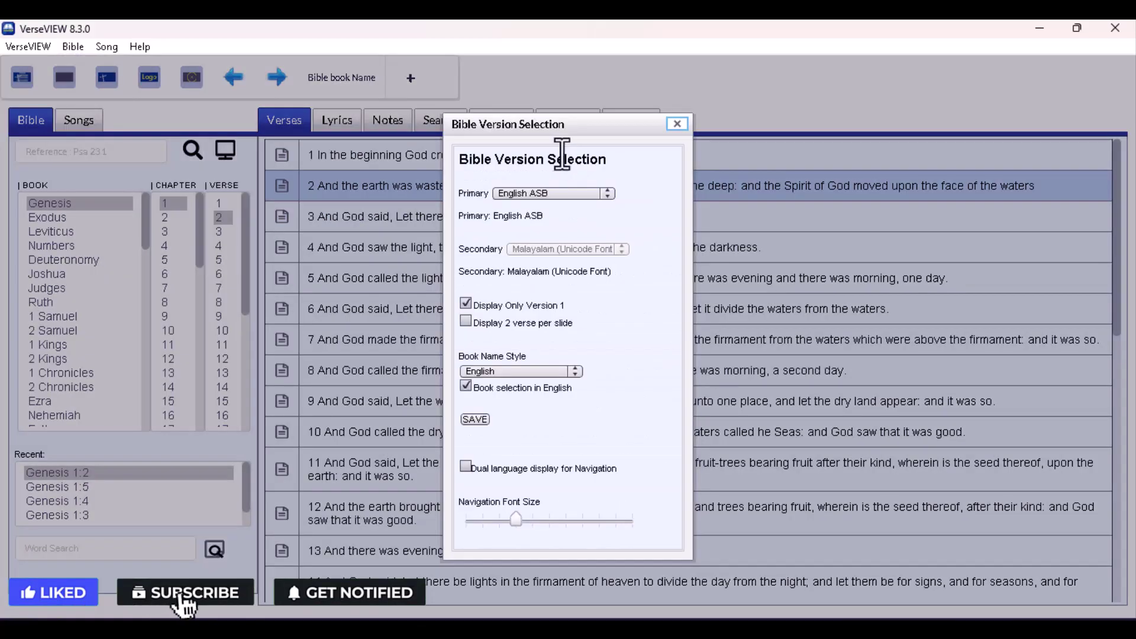
click(551, 193)
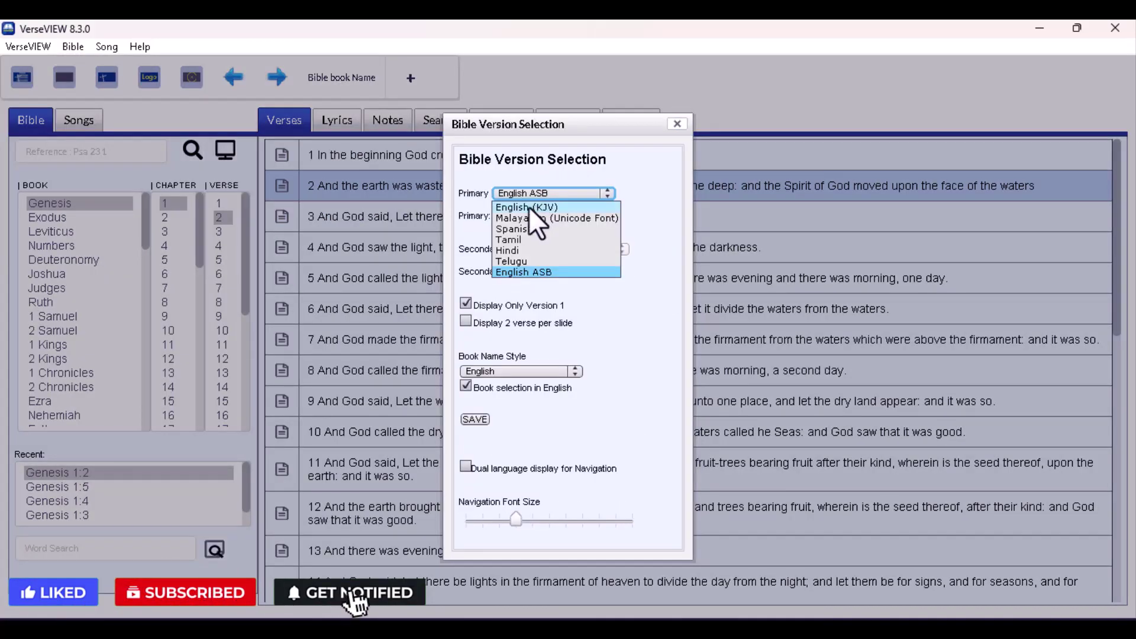
click(674, 125)
click(674, 125)
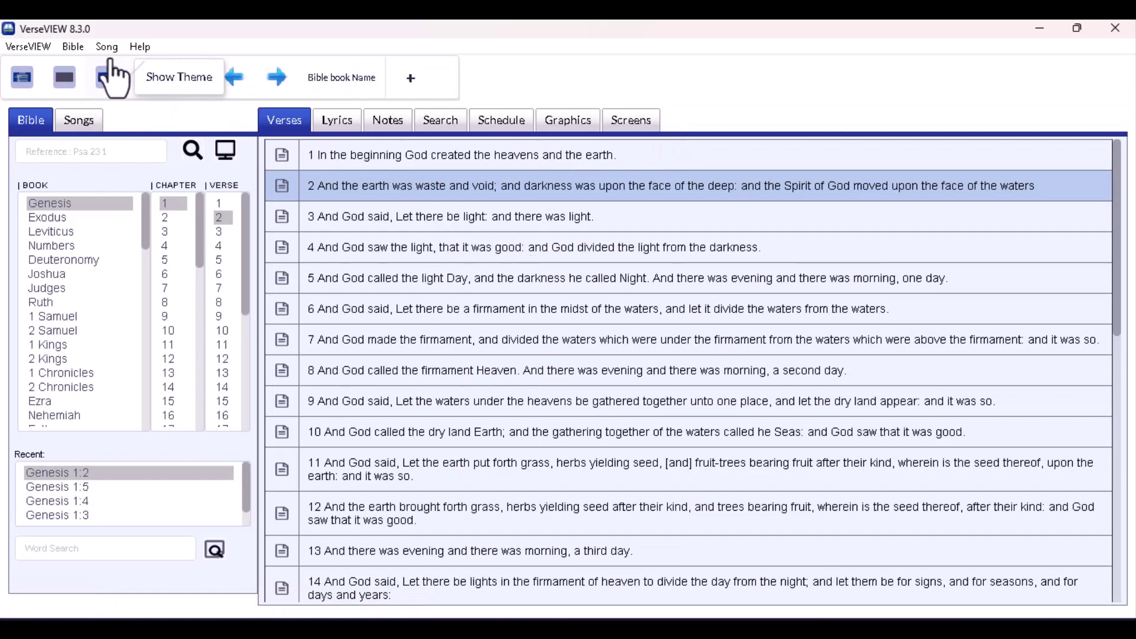
Open the Add Version manager and close it without adding a database
click(73, 47)
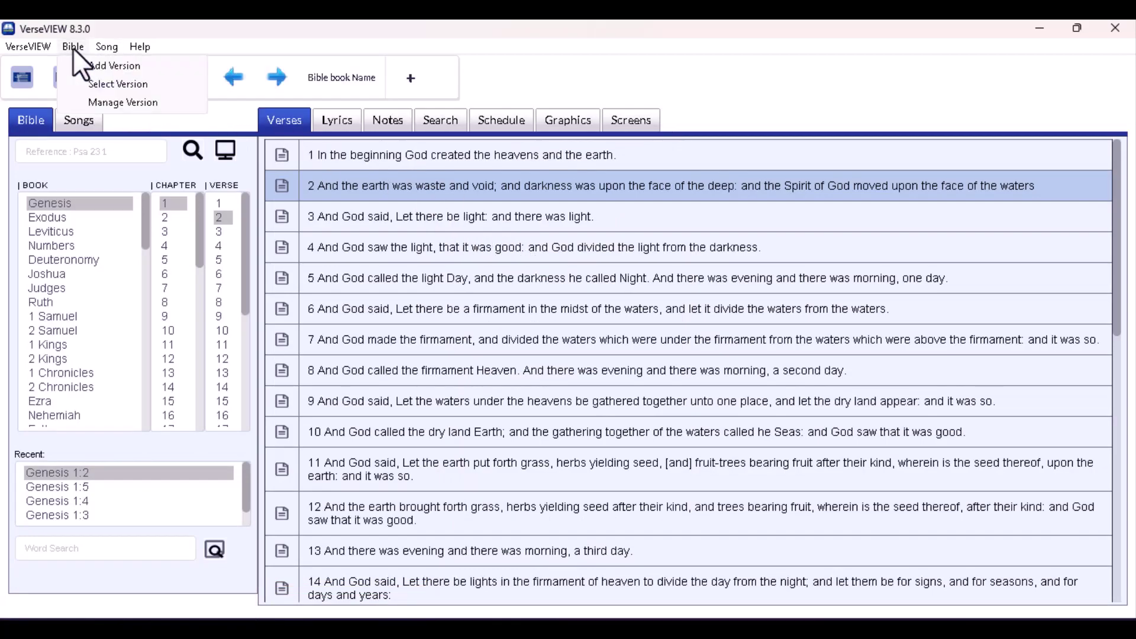
click(96, 65)
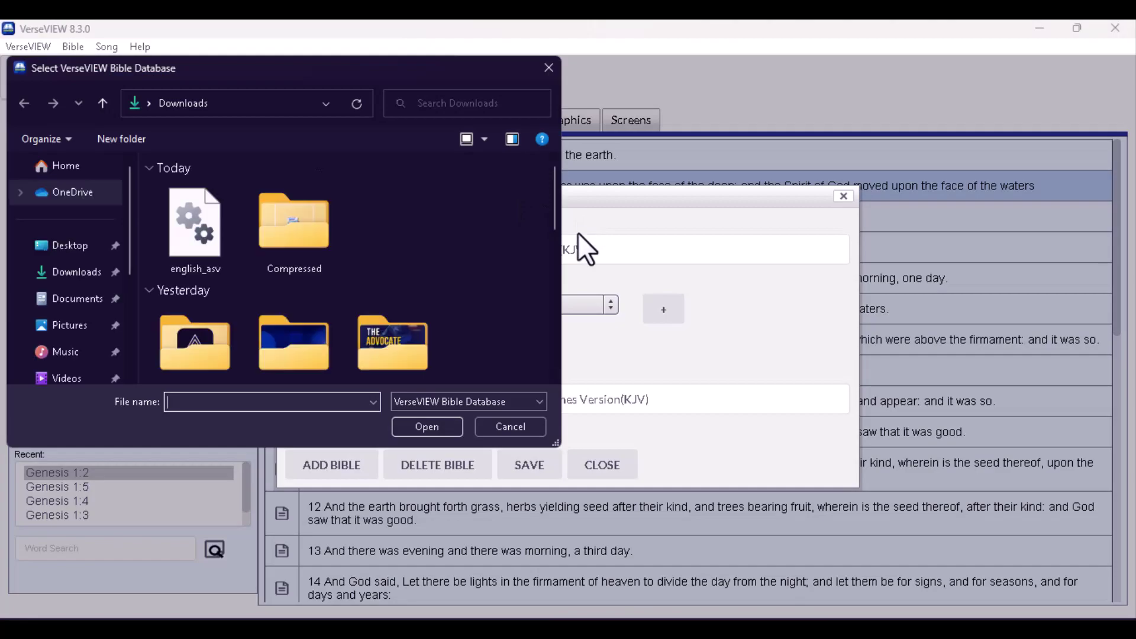
click(525, 434)
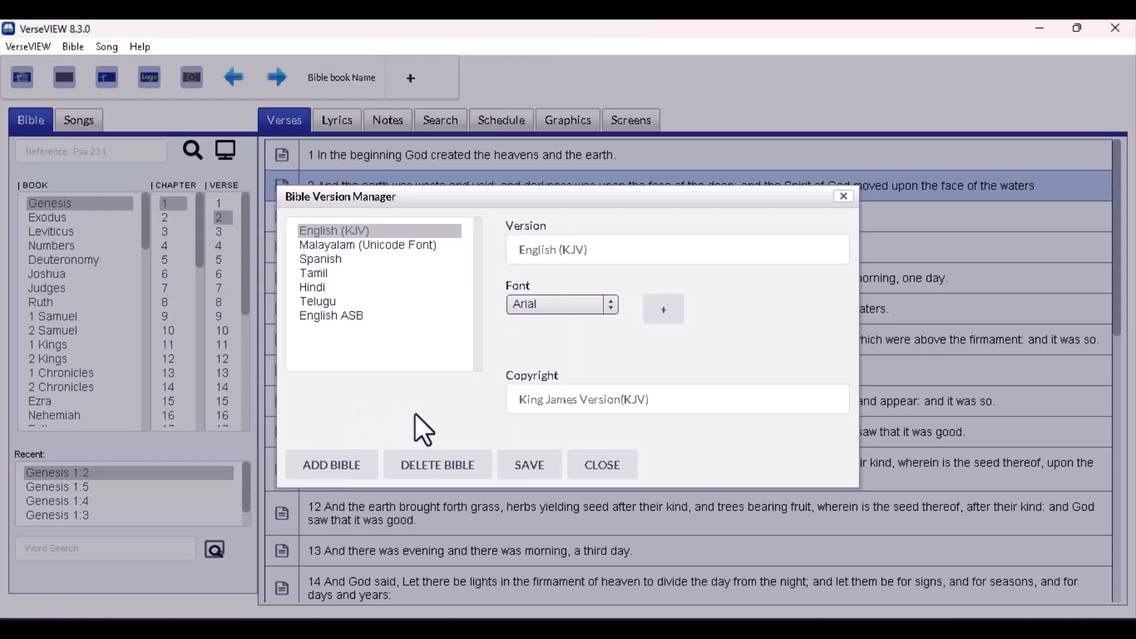
click(844, 197)
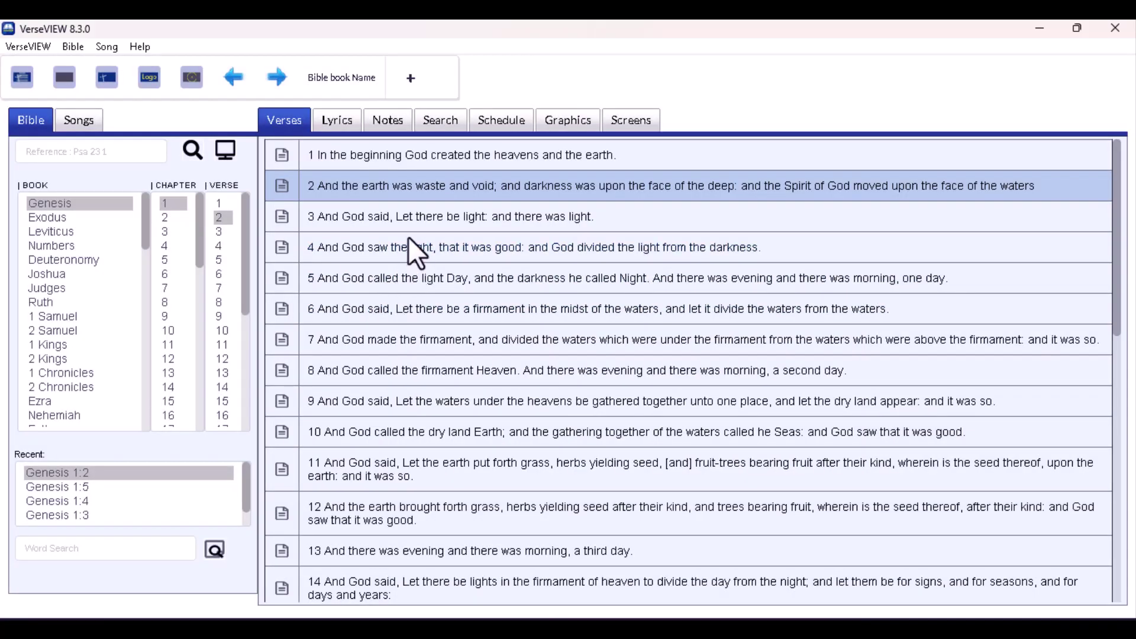
Save English ASB as primary with two-verse slides and dual-language display off
click(72, 48)
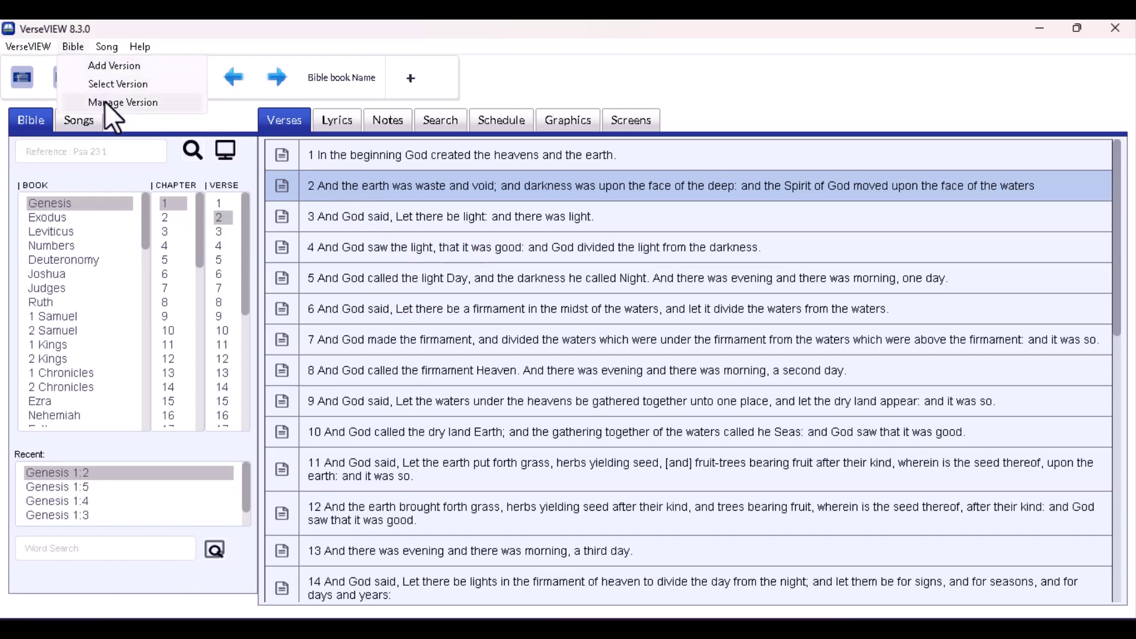
click(108, 83)
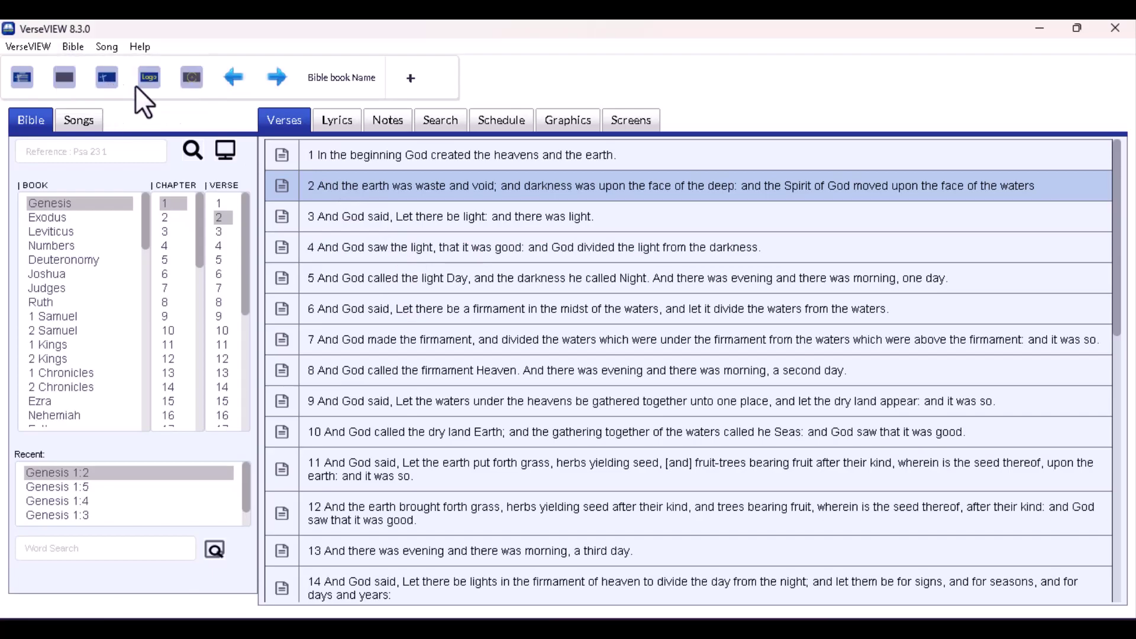
click(520, 193)
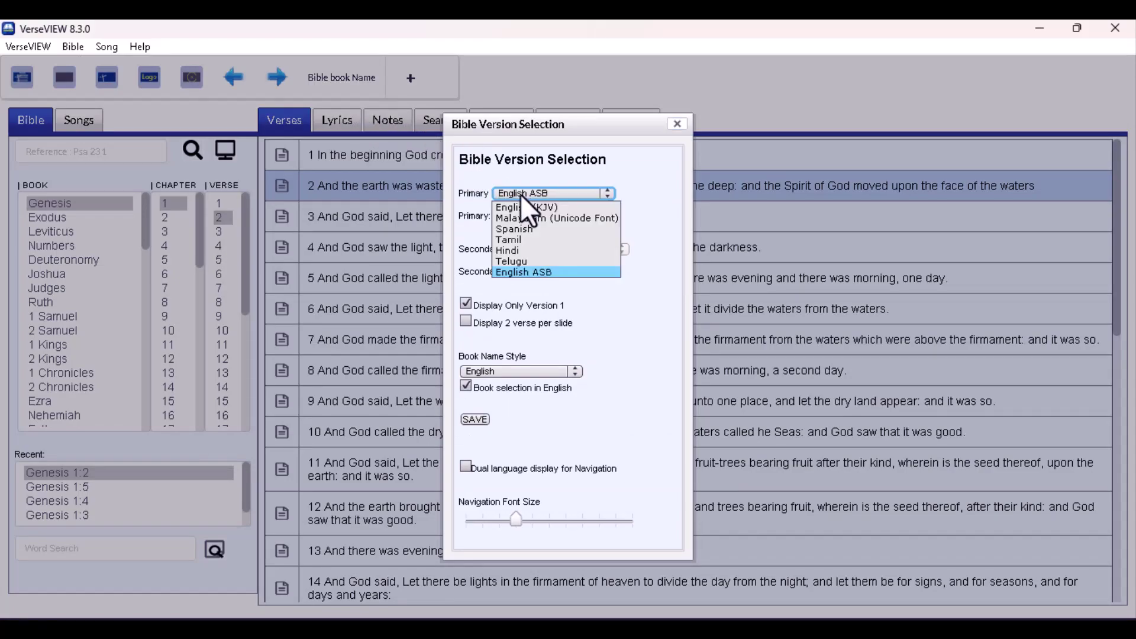
click(513, 274)
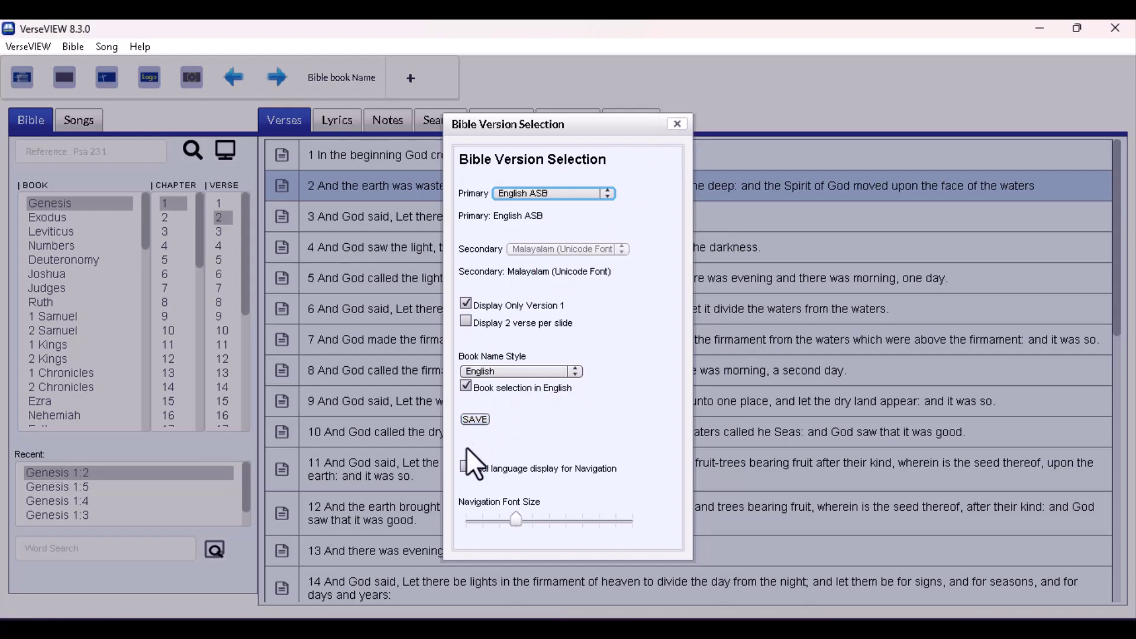
click(465, 468)
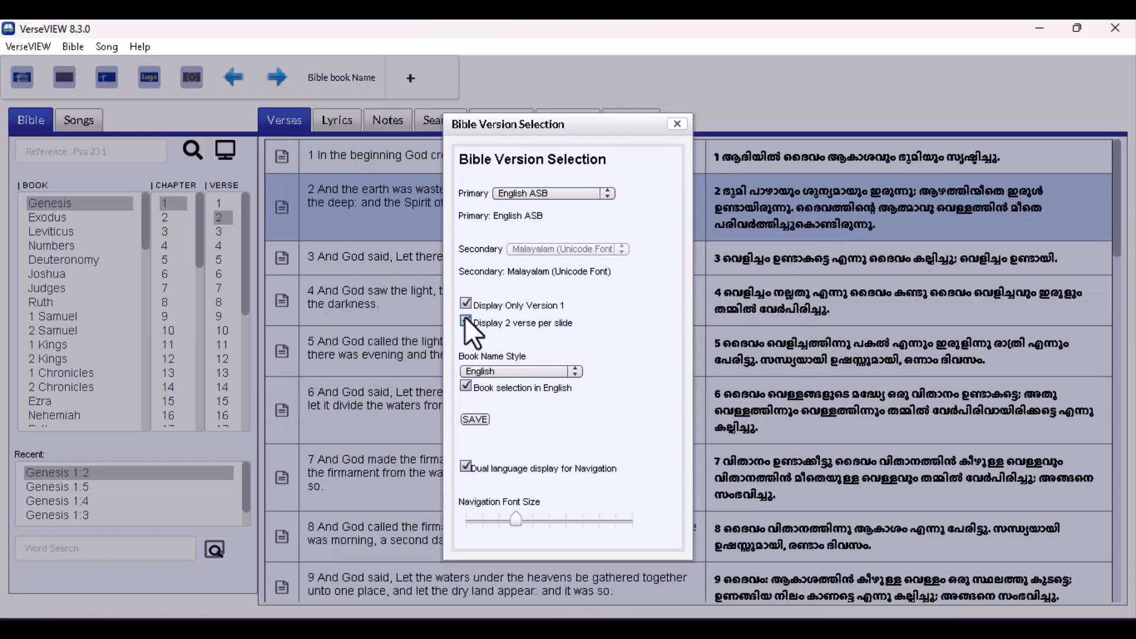
click(465, 320)
click(465, 466)
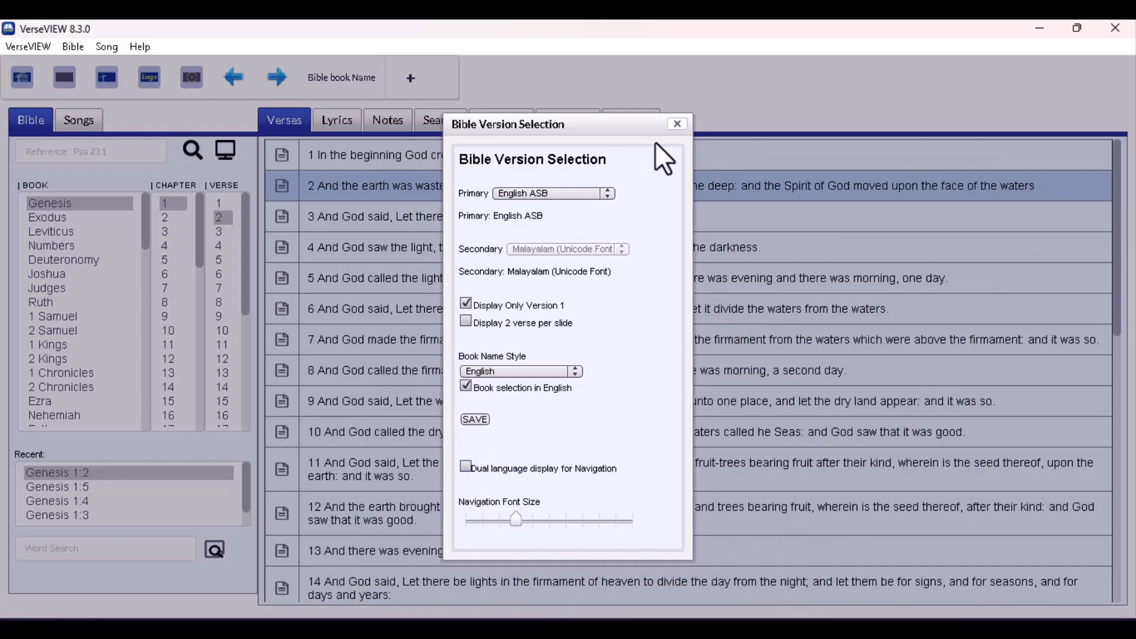
click(479, 420)
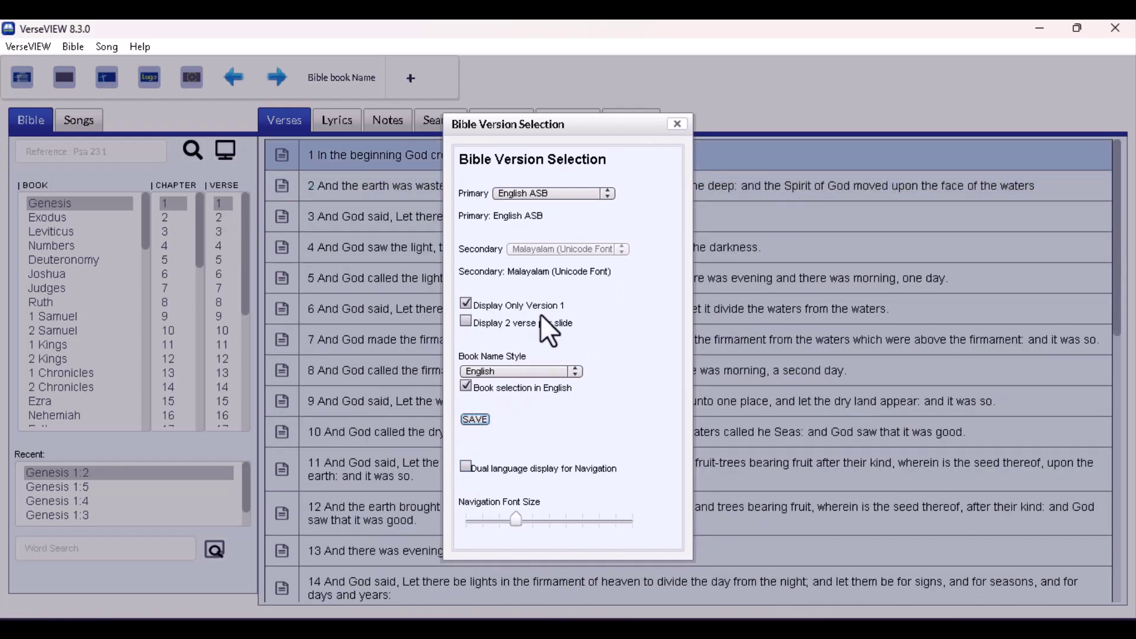
click(678, 125)
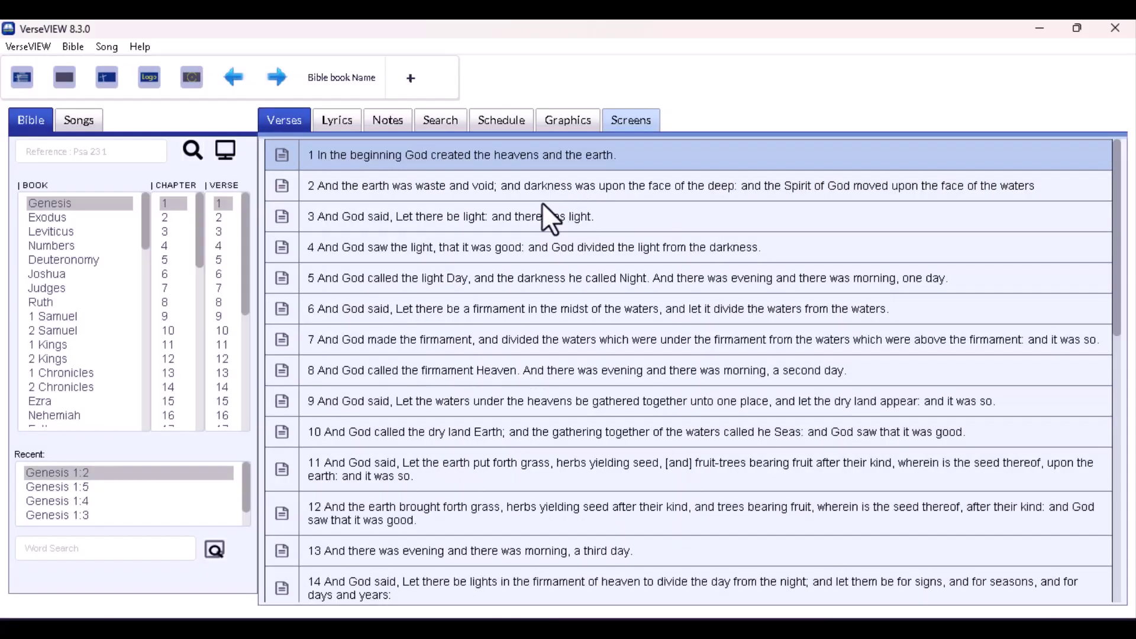
Present Genesis 1:2, 1:4, 1:6 and 1:8 in turn
click(476, 192)
click(465, 249)
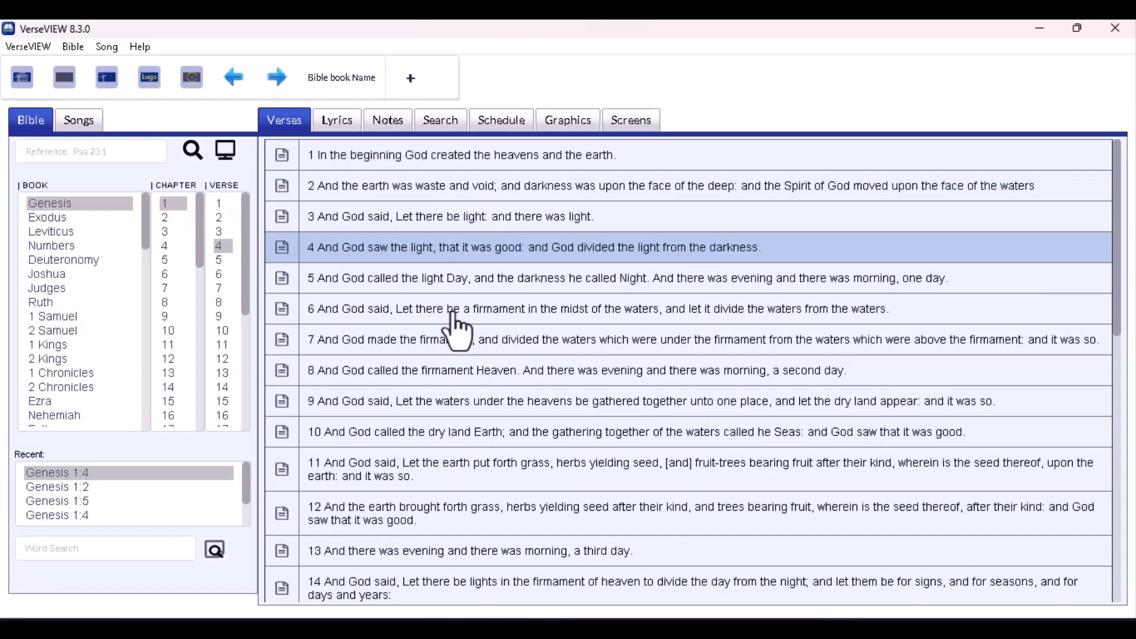
click(453, 314)
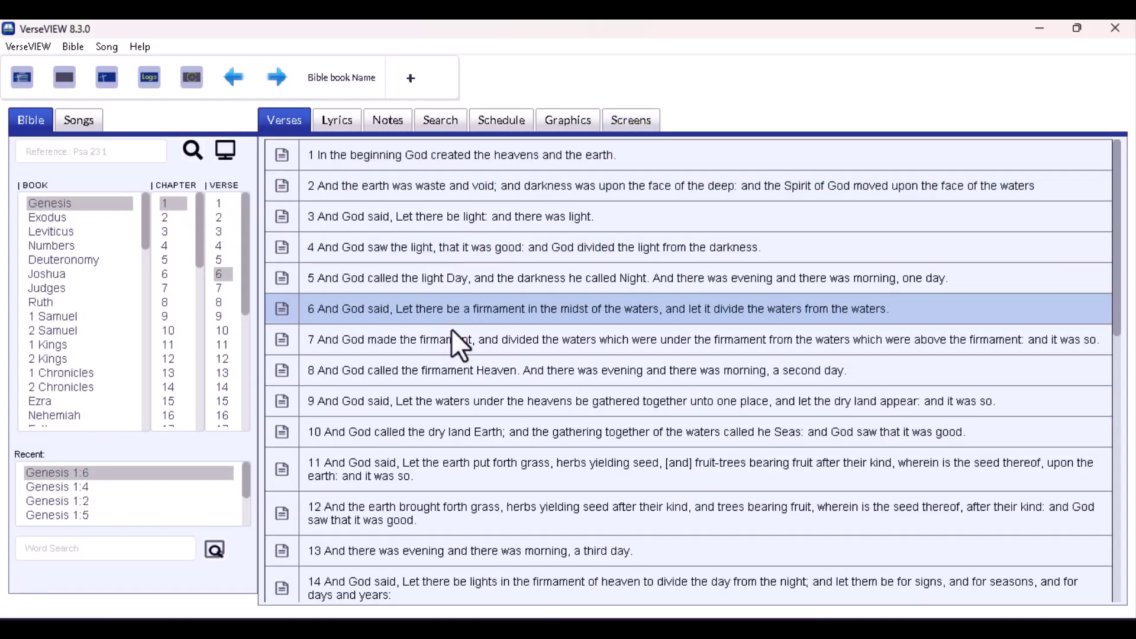
click(441, 383)
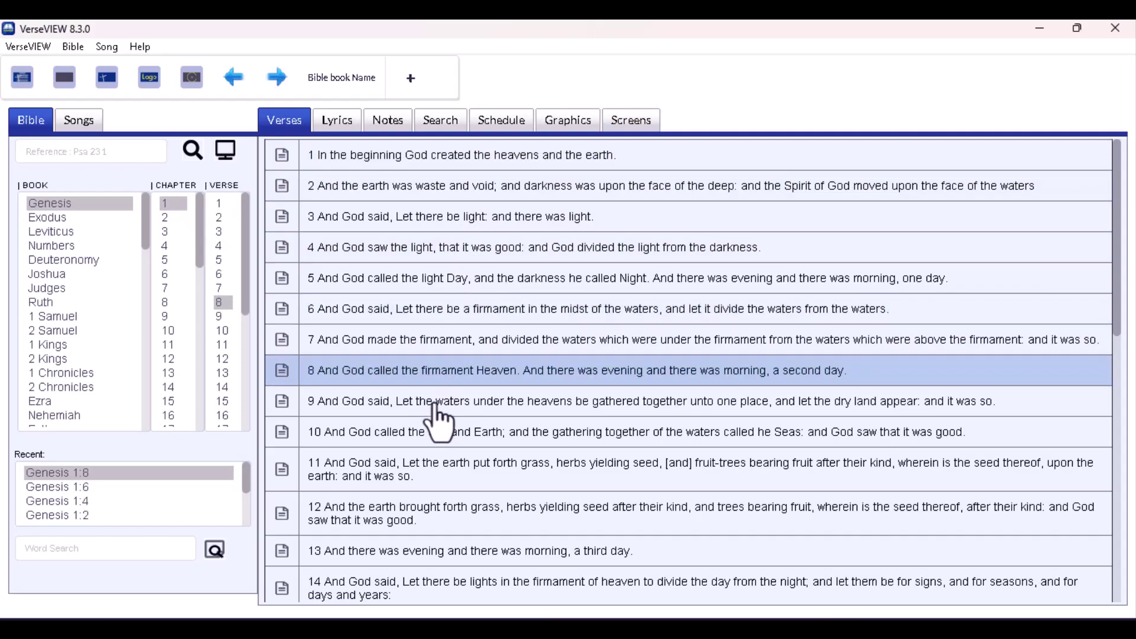
Switch to the song library and scroll through the four Tamil stanzas of Aa Inba Illame
click(79, 121)
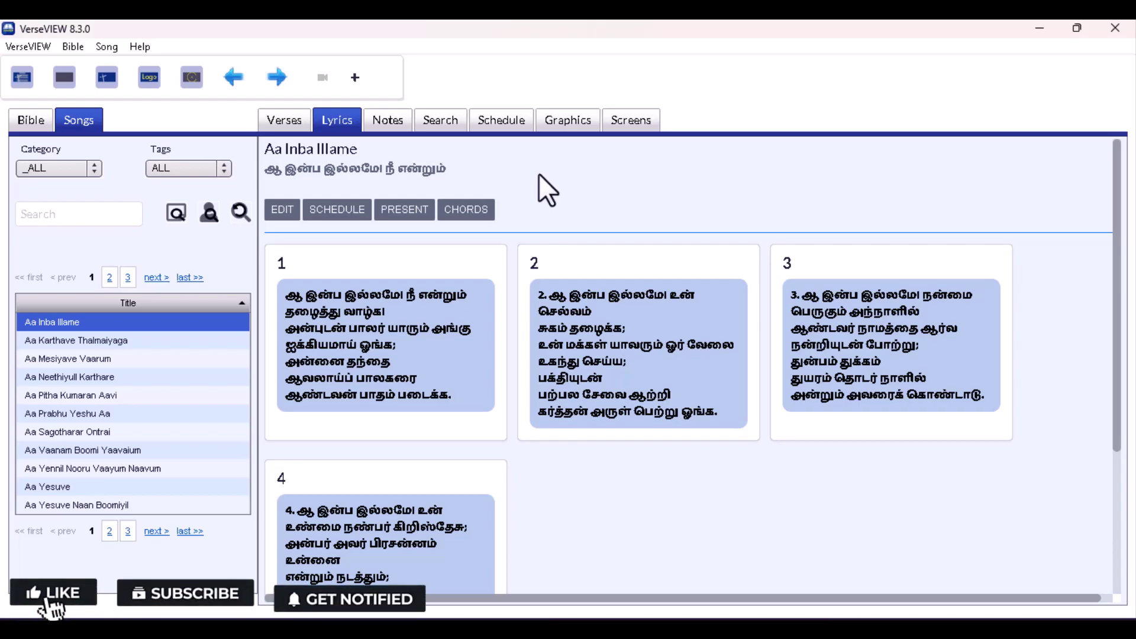
scroll(407, 417, down, 3)
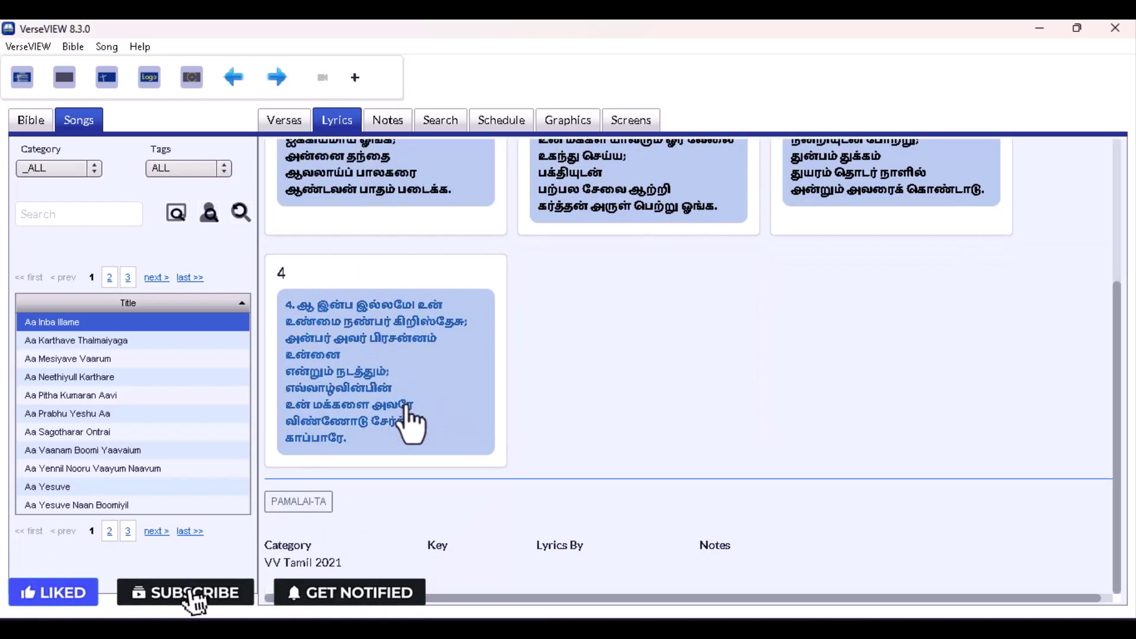
scroll(410, 423, up, 3)
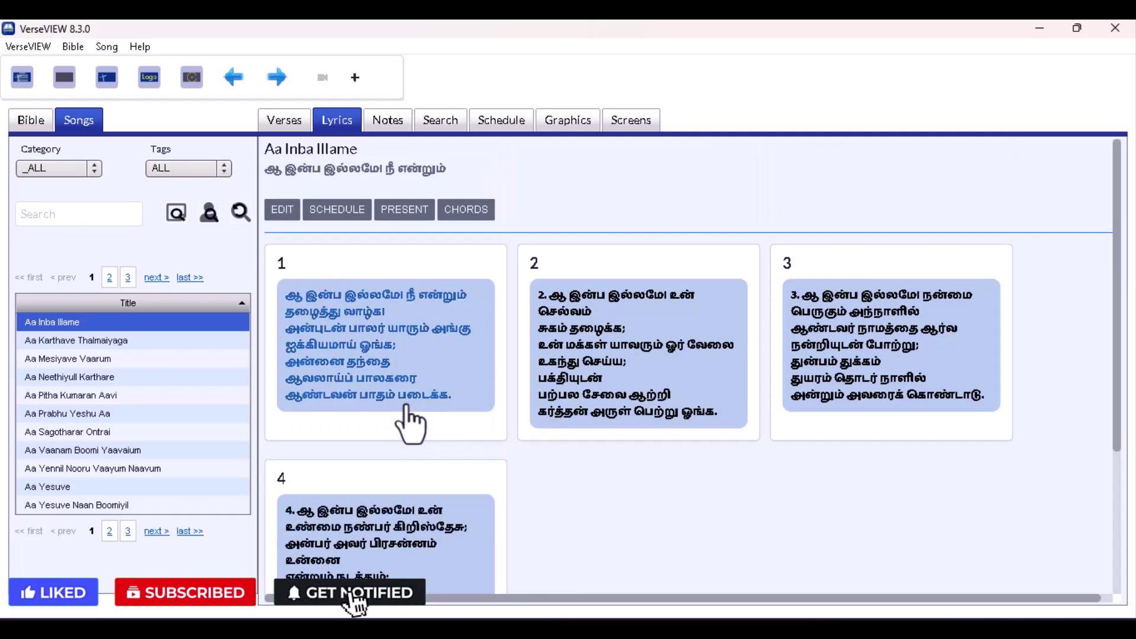
click(286, 214)
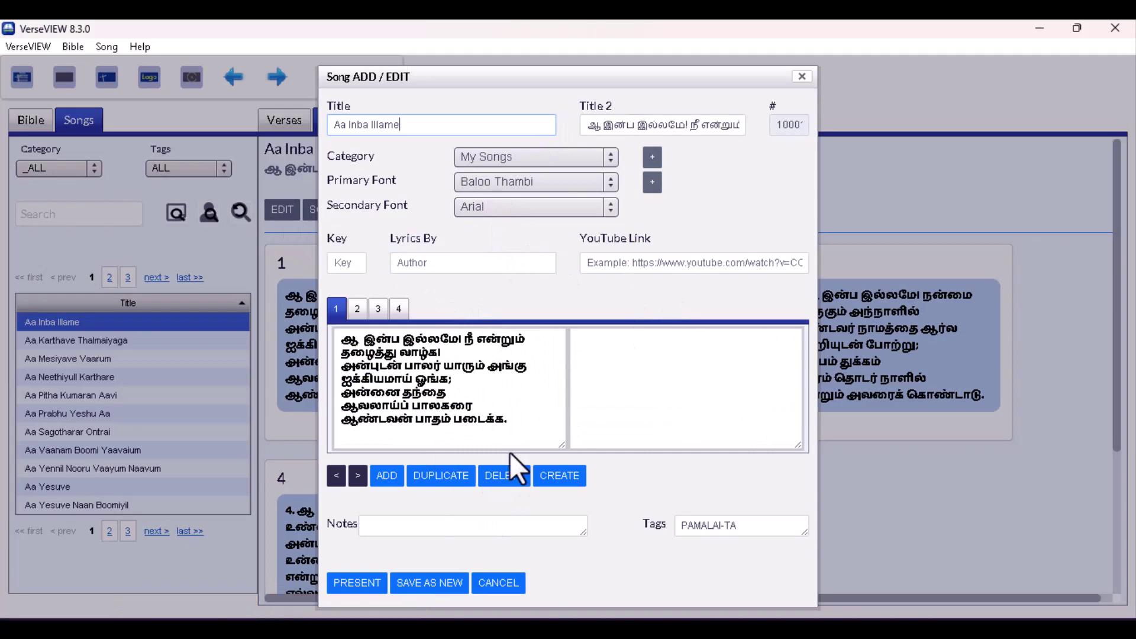
click(386, 475)
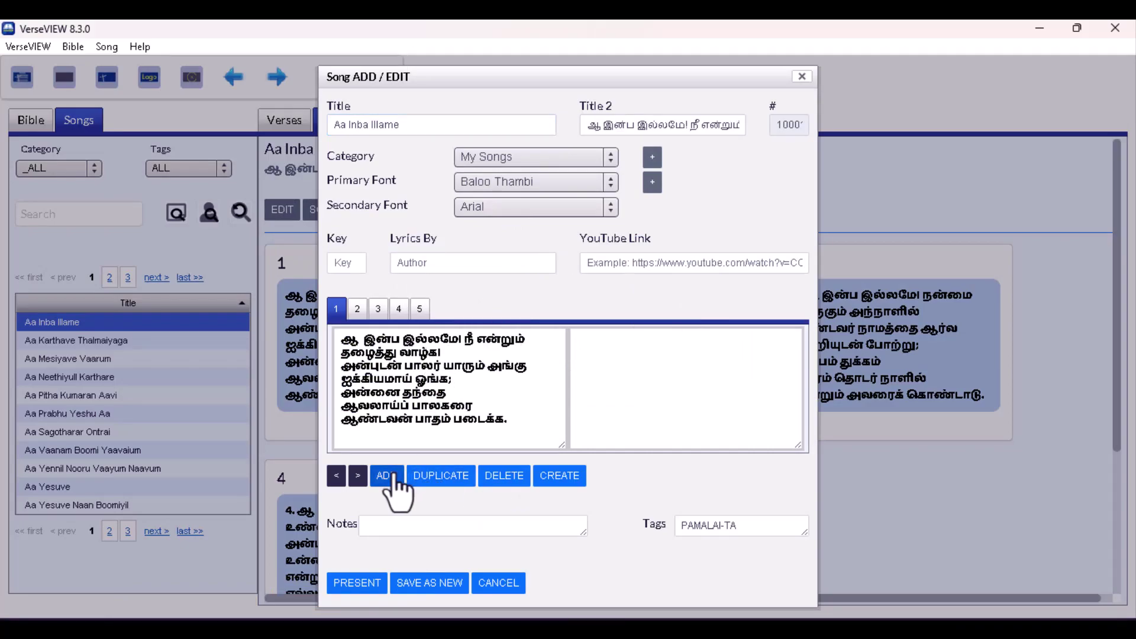
click(357, 308)
click(378, 309)
click(398, 308)
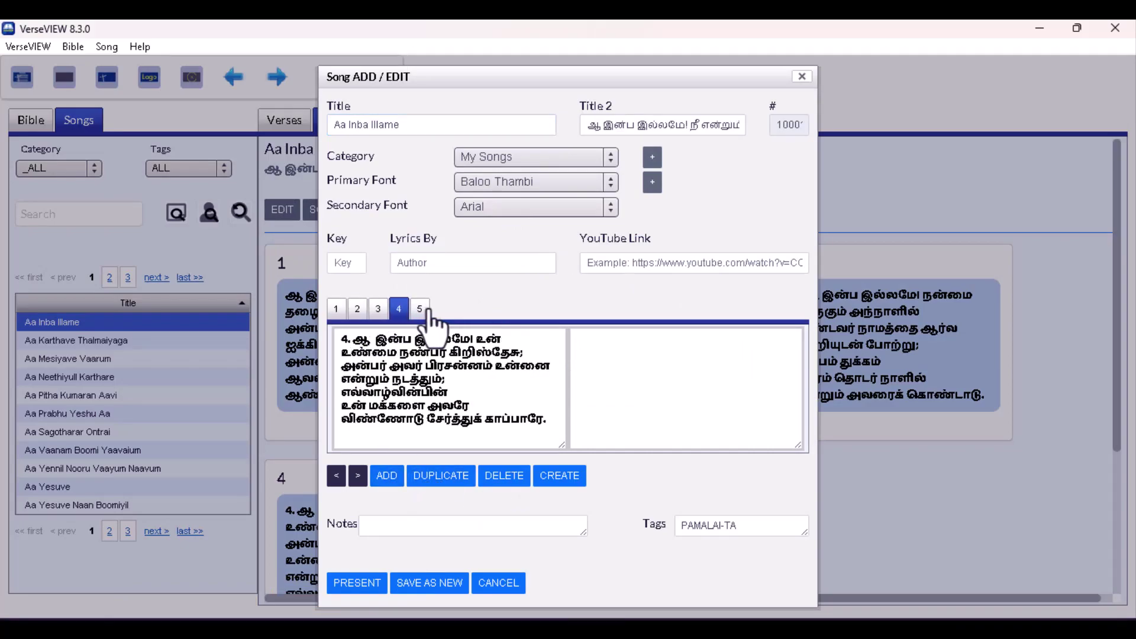
click(335, 309)
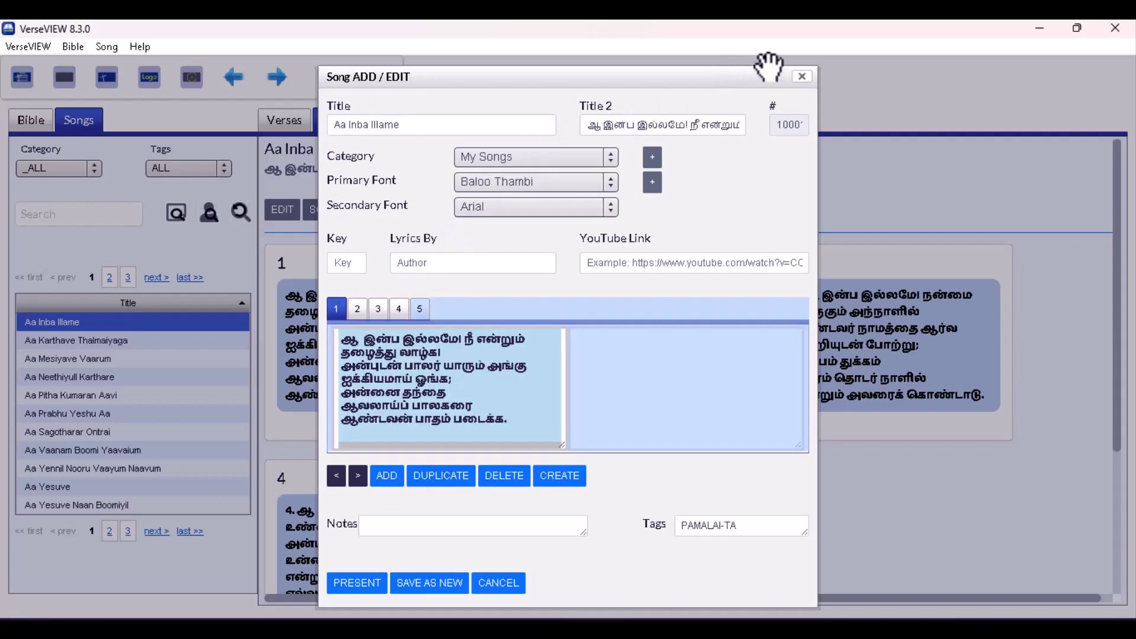
click(802, 77)
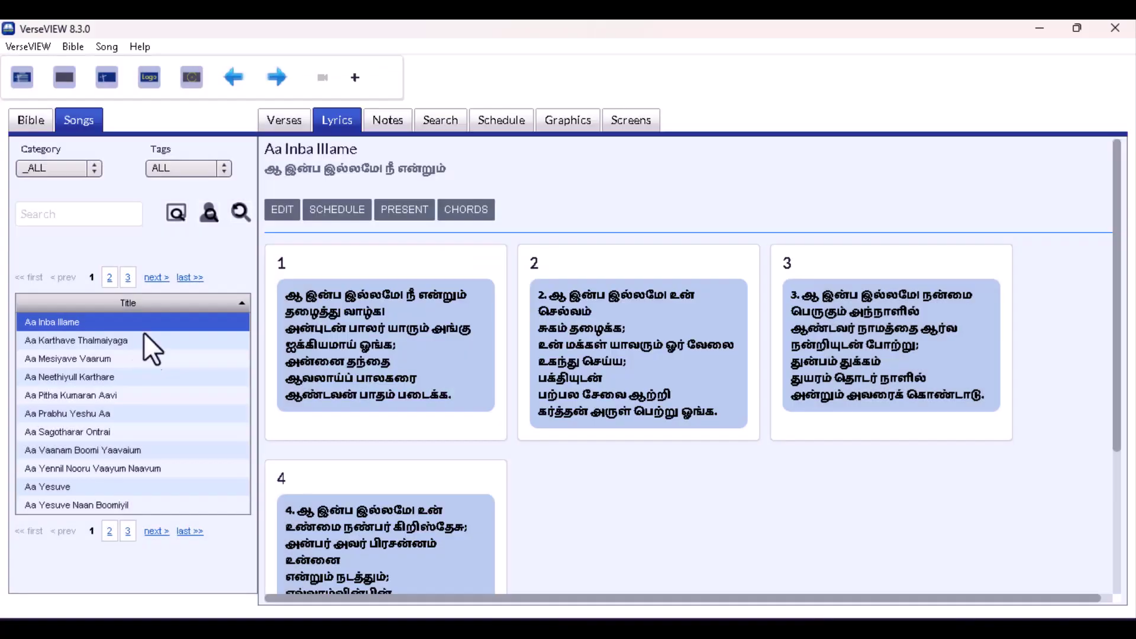
click(113, 341)
click(112, 358)
click(113, 395)
click(71, 431)
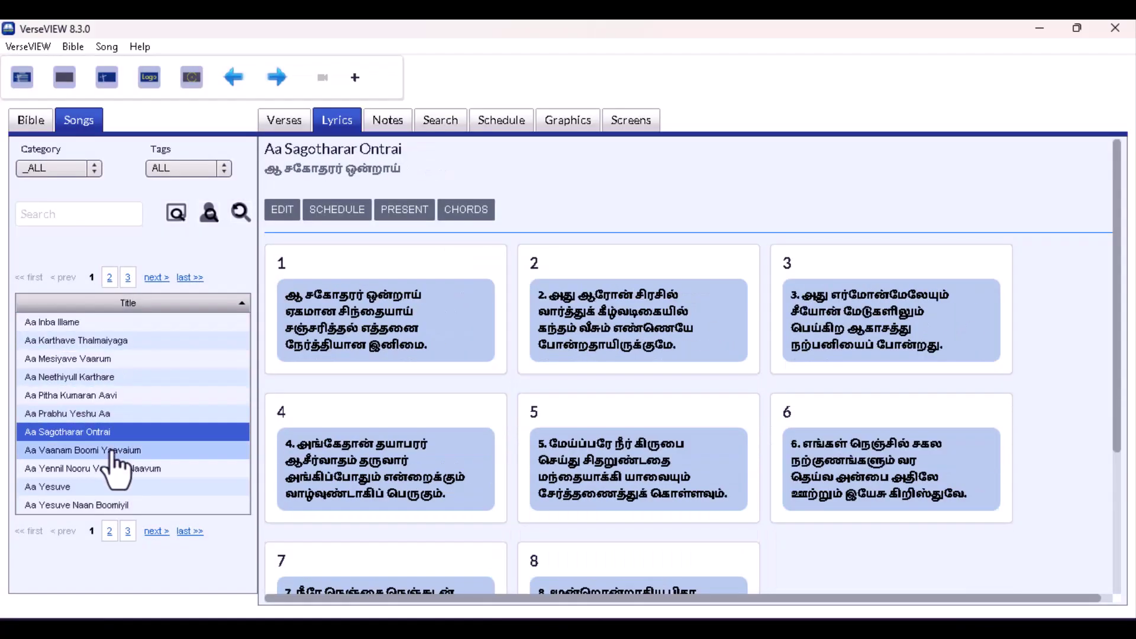
click(119, 450)
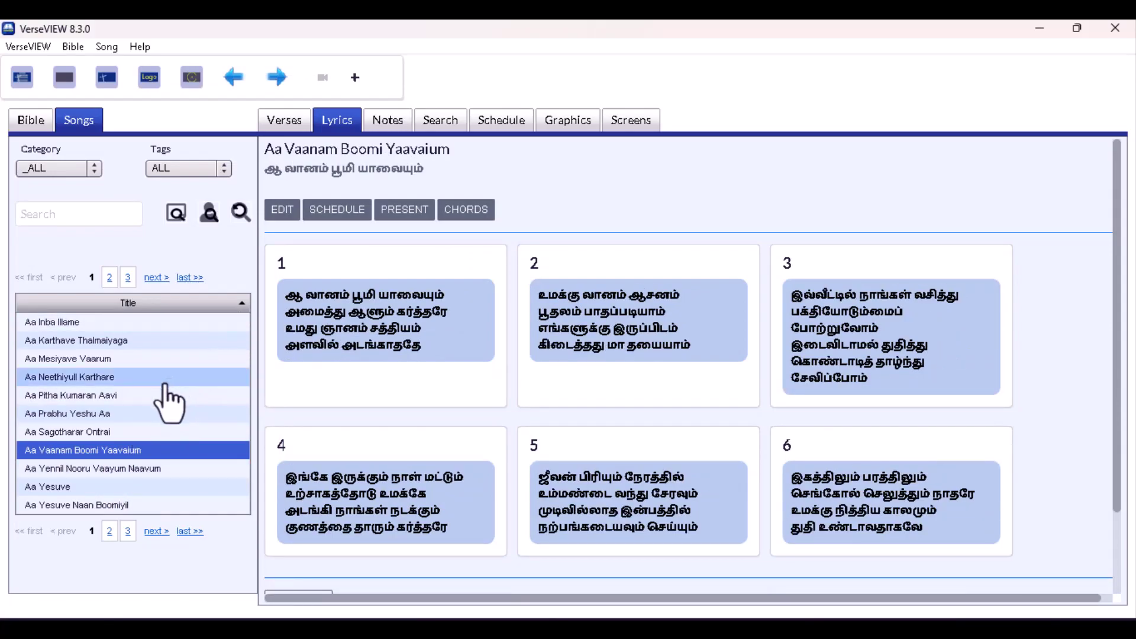
scroll(584, 438, down, 2)
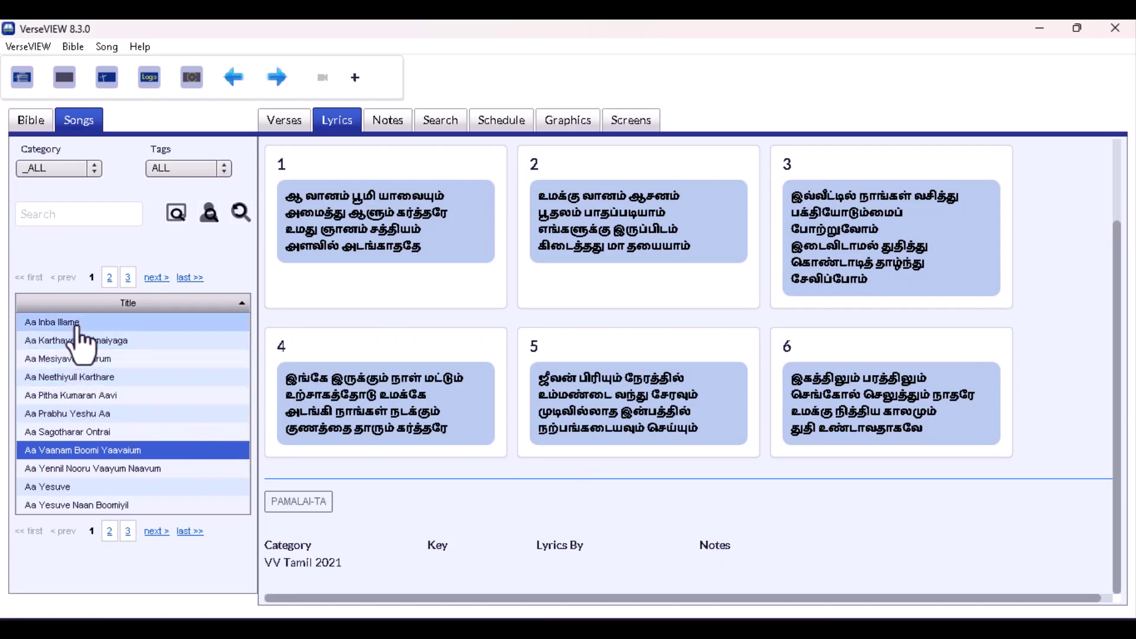
click(59, 322)
scroll(384, 332, up, 2)
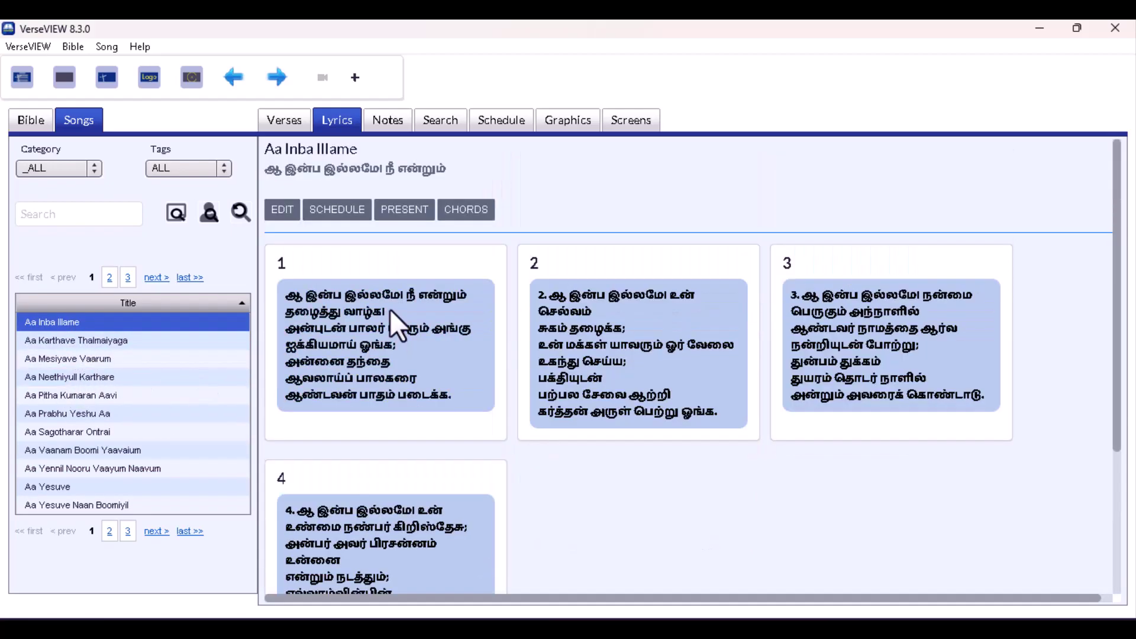